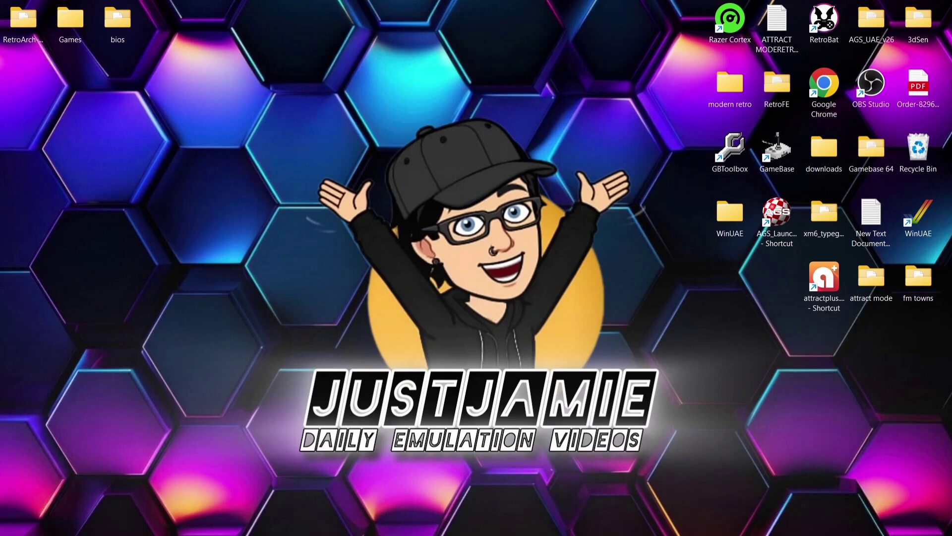
# Open the RetroArch desktop folder maximized and launch retroarch.exe.
pyautogui.doubleClick(16, 32)
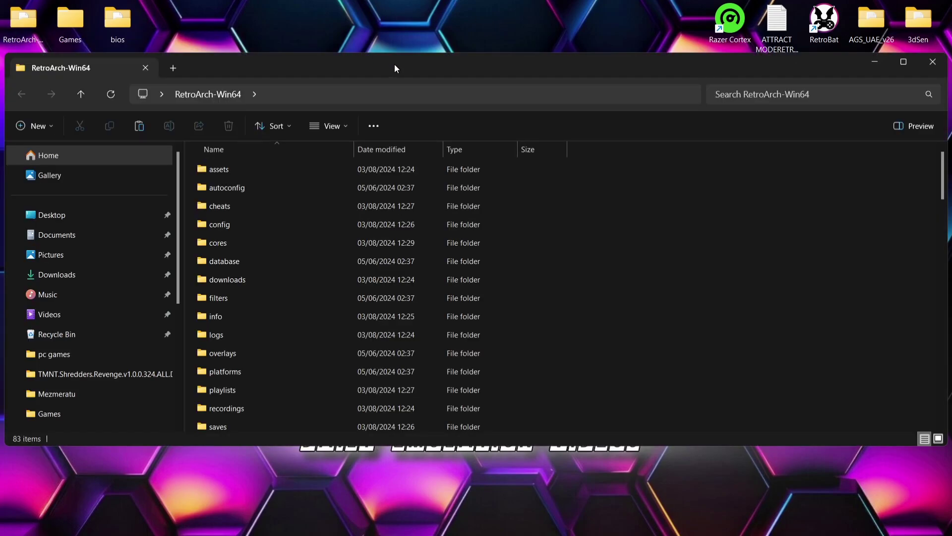
pyautogui.doubleClick(395, 65)
pyautogui.moveTo(947, 150); pyautogui.dragTo(950, 478)
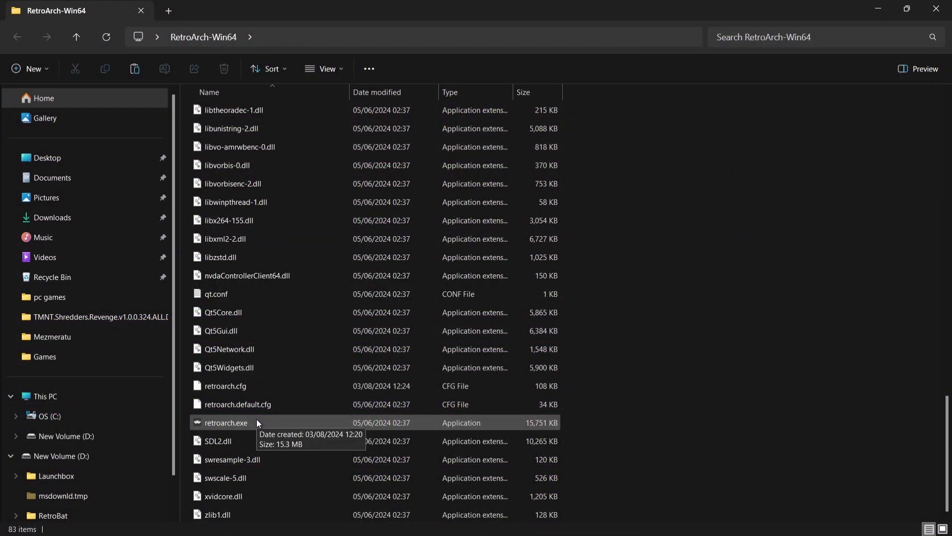
pyautogui.click(258, 422)
pyautogui.doubleClick(256, 421)
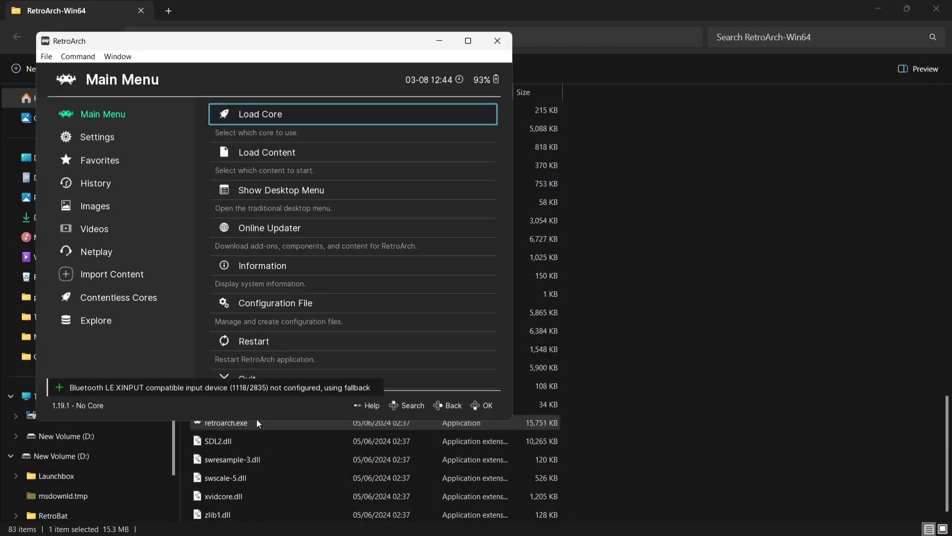
# Turn on Start in Fullscreen Mode under Settings > Video > Fullscreen Mode.
pyautogui.press('Left')
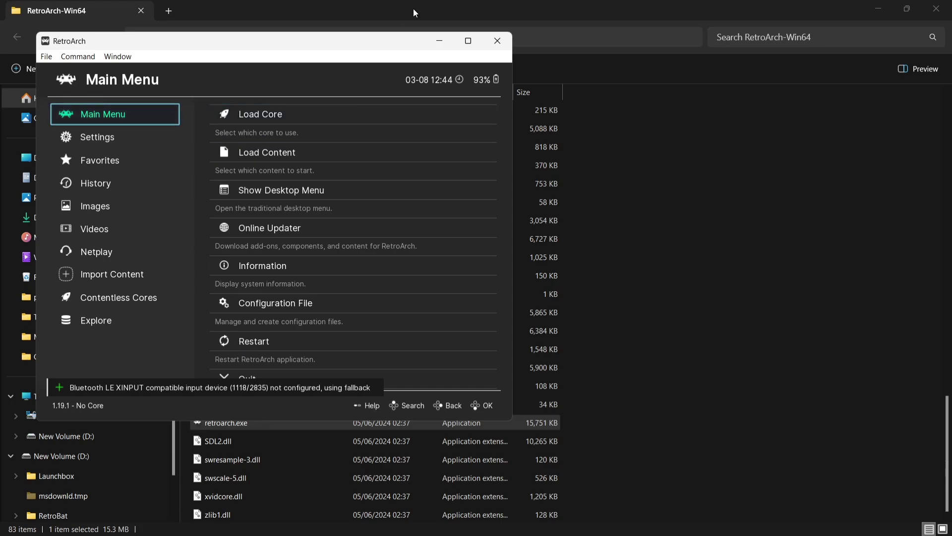
pyautogui.press('Down')
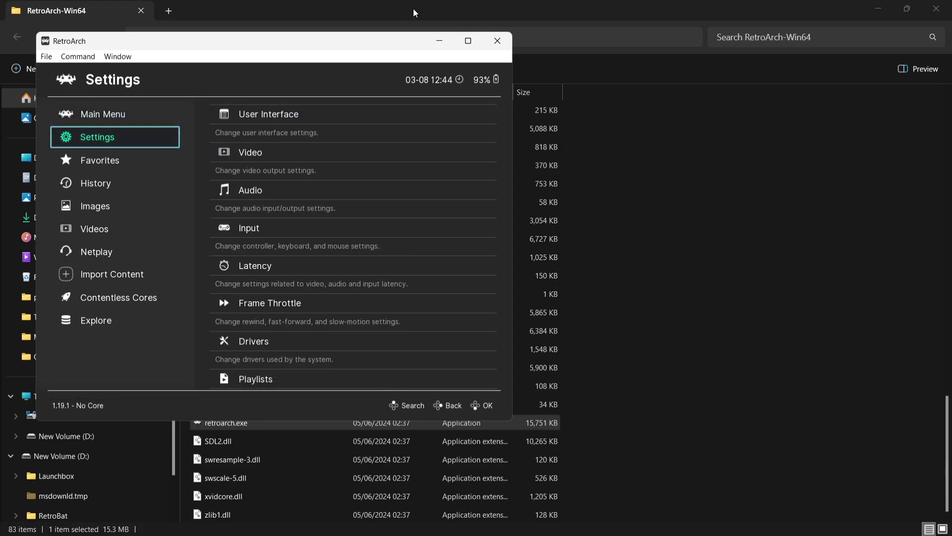
pyautogui.press('Right')
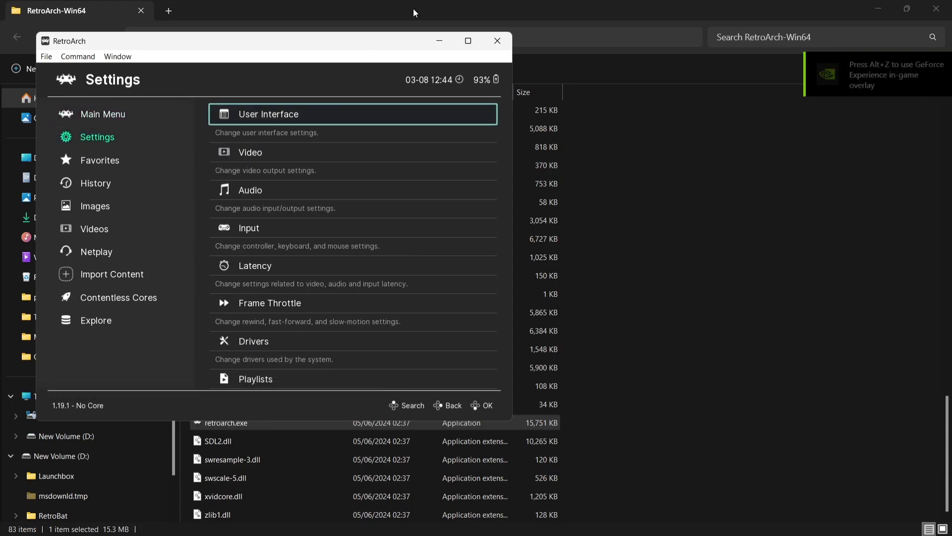
pyautogui.press('Down')
pyautogui.press('Return')
pyautogui.press('Down')
pyautogui.press('Down')
pyautogui.press('Down')
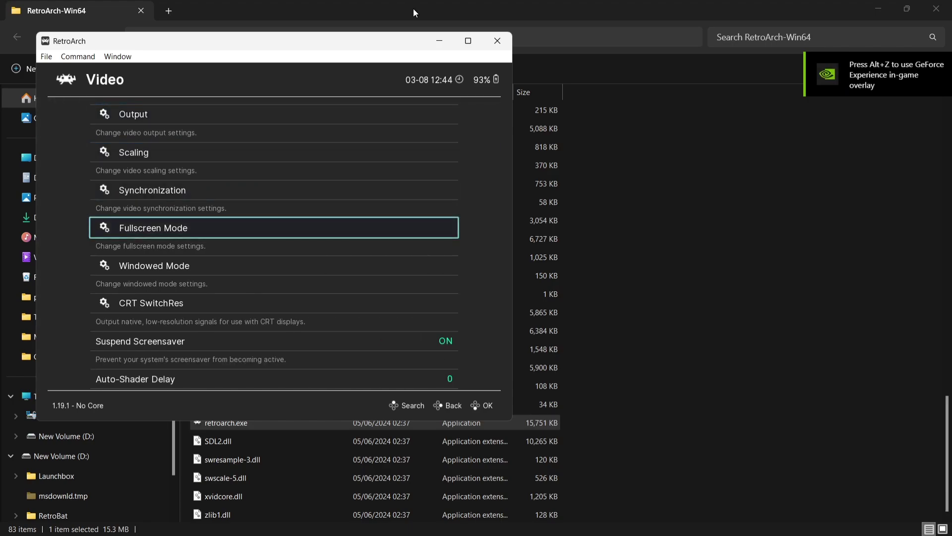
pyautogui.press('Return')
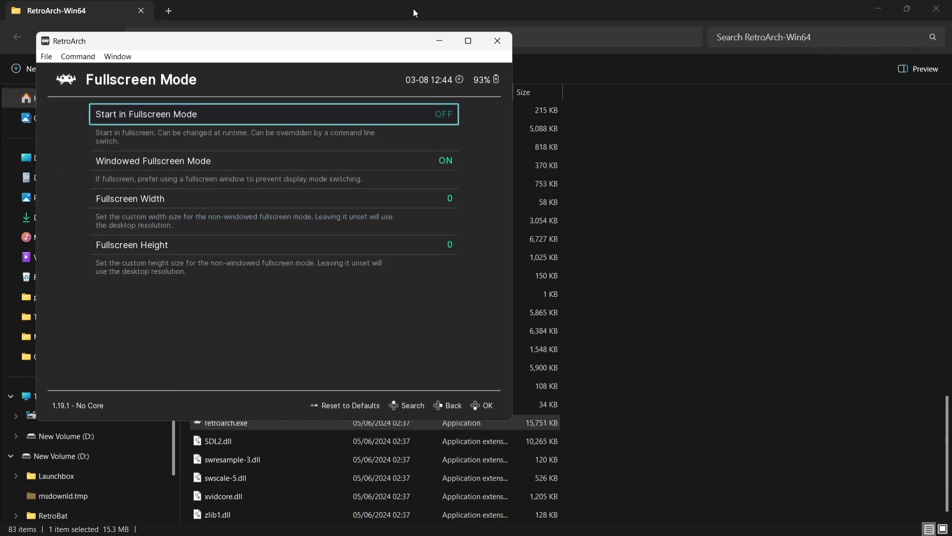
pyautogui.press('Escape')
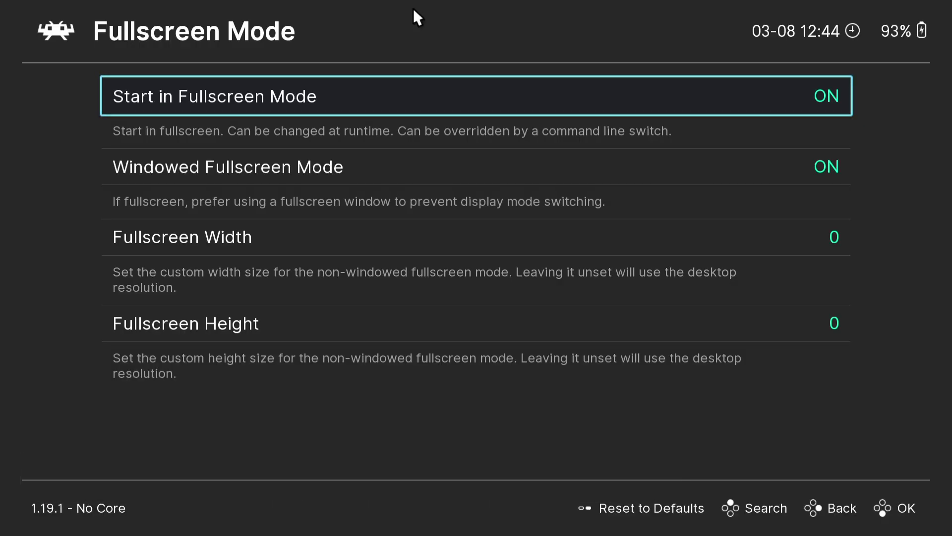
# Back out of the Video settings to the Main Menu items.
pyautogui.press('BackSpace')
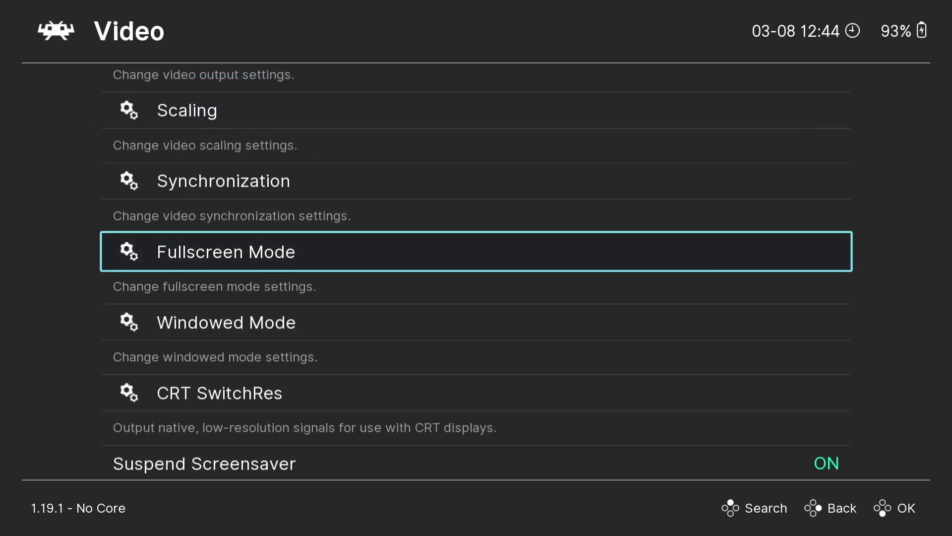
pyautogui.press('BackSpace')
pyautogui.press('Left')
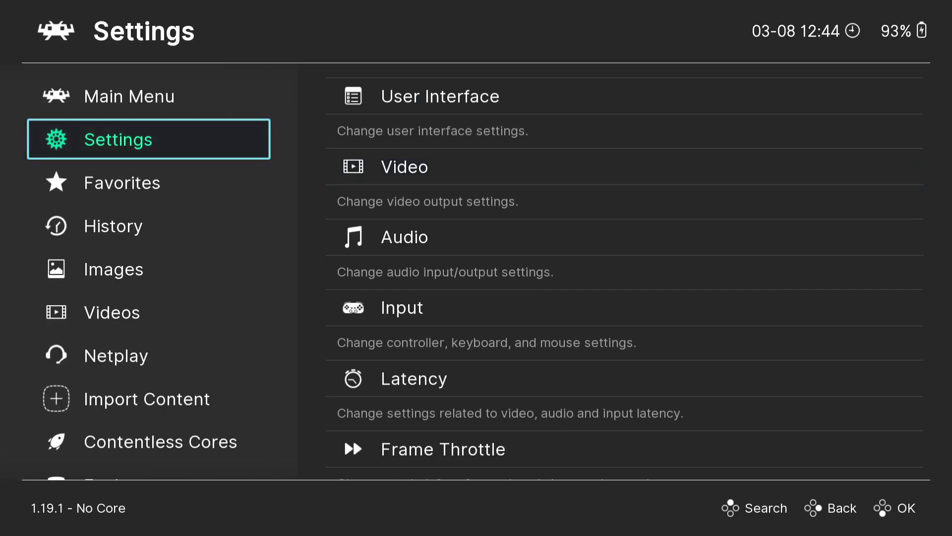
pyautogui.press('Up')
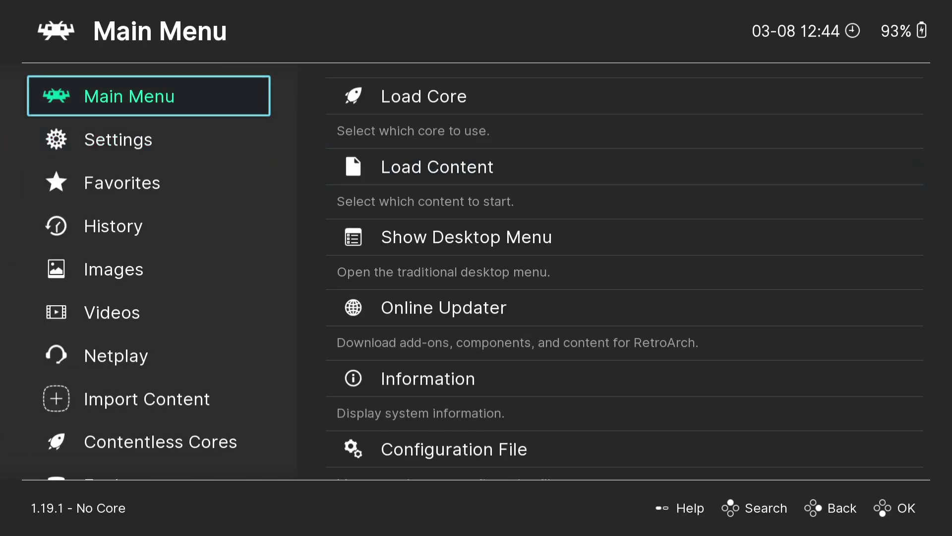
pyautogui.press('Right')
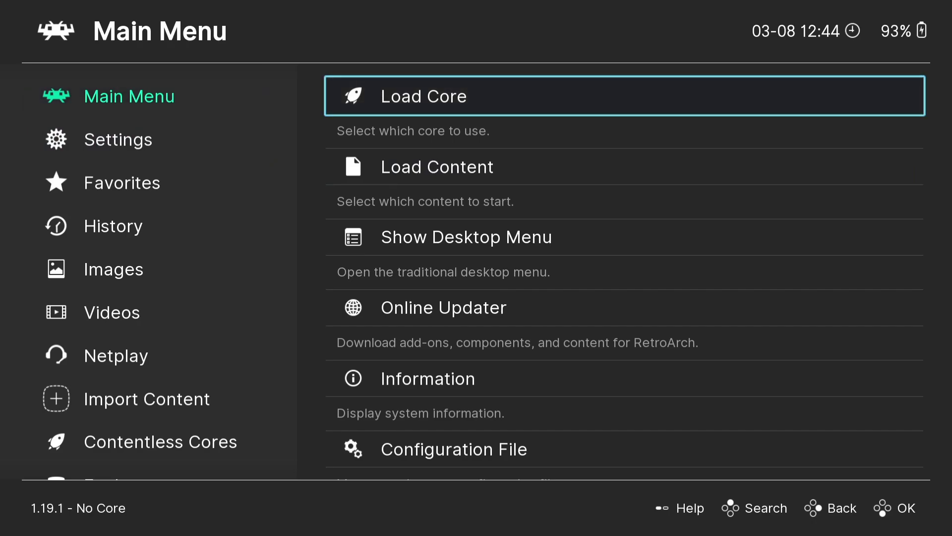
# Download the Sharp - X68000 (PX68k) core from Online Updater > Core Downloader, then return.
pyautogui.press('Down')
pyautogui.press('Down')
pyautogui.press('Down')
pyautogui.press('Return')
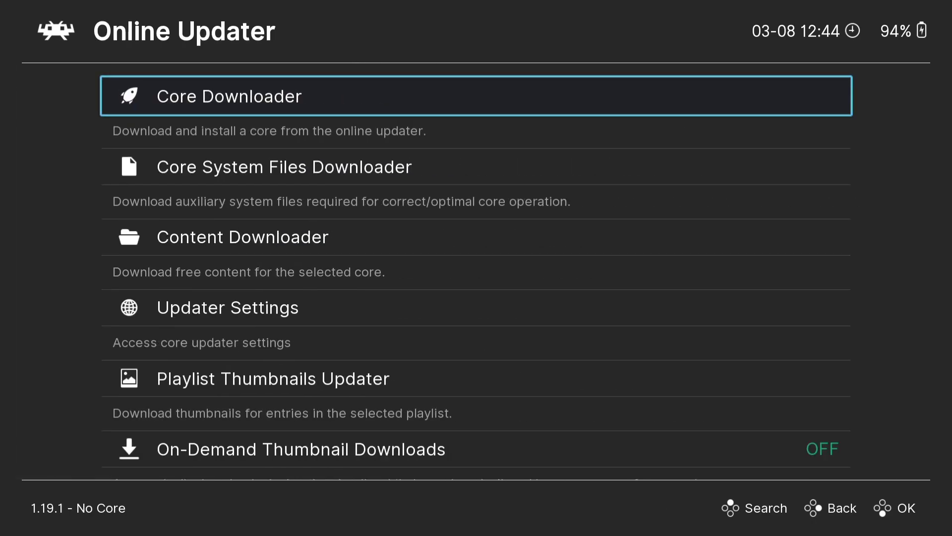
pyautogui.press('Return')
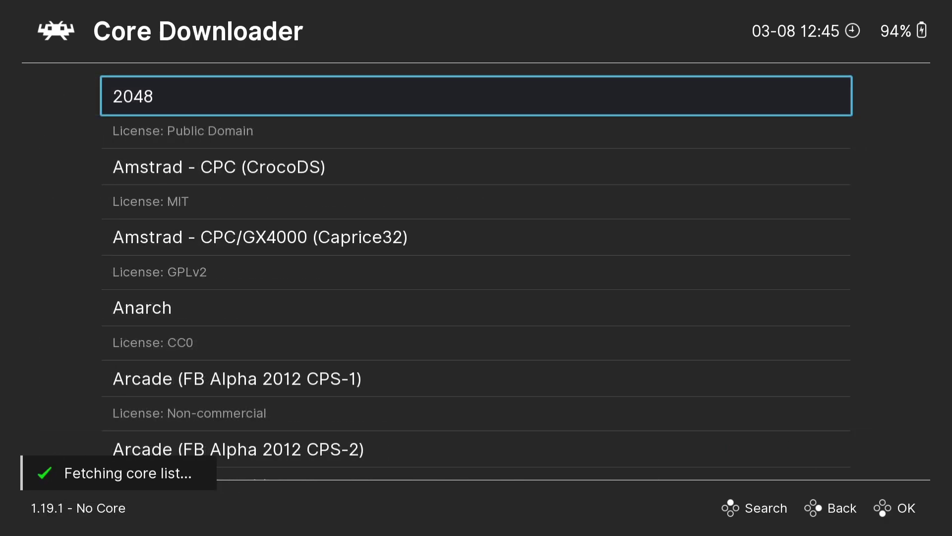
pyautogui.press('Down')
pyautogui.press('Down')
pyautogui.press('Down')
pyautogui.press('Down')
pyautogui.press('Down')
pyautogui.press('Down')
pyautogui.press('Down')
pyautogui.press('Down')
pyautogui.press('Down')
pyautogui.press('Down')
pyautogui.press('Down')
pyautogui.press('Down')
pyautogui.press('Down')
pyautogui.press('Down')
pyautogui.press('Down')
pyautogui.press('Down')
pyautogui.press('Down')
pyautogui.press('Down')
pyautogui.press('Down')
pyautogui.press('Down')
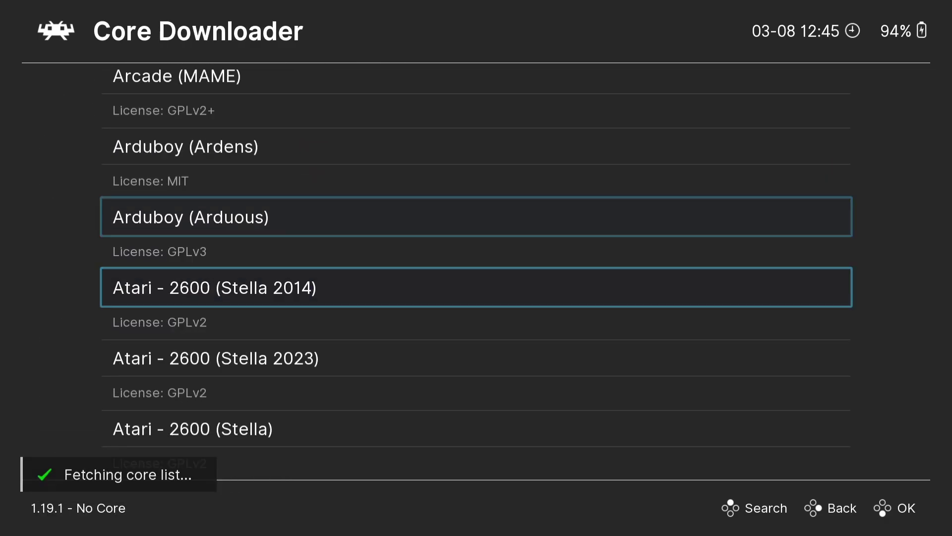
pyautogui.press('Down')
pyautogui.press('Down')
pyautogui.press('Down')
pyautogui.press('Down')
pyautogui.press('Down')
pyautogui.press('Down')
pyautogui.press('Down')
pyautogui.press('Down')
pyautogui.press('Down')
pyautogui.press('Down')
pyautogui.press('Down')
pyautogui.press('Down')
pyautogui.press('Down')
pyautogui.press('Down')
pyautogui.press('Down')
pyautogui.press('Down')
pyautogui.press('Down')
pyautogui.press('Down')
pyautogui.press('Down')
pyautogui.press('Down')
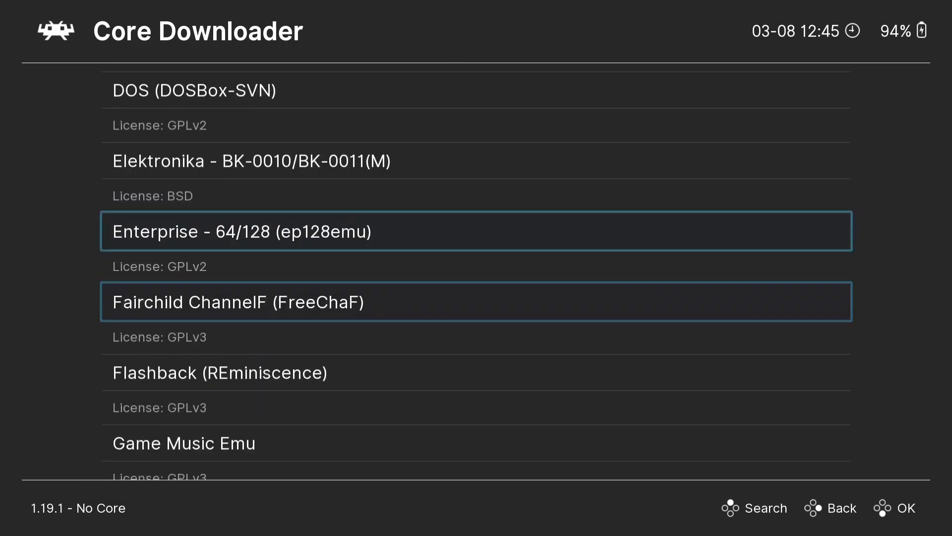
pyautogui.press('Down')
pyautogui.press('Down')
pyautogui.press('Down')
pyautogui.press('Down')
pyautogui.press('Down')
pyautogui.press('Down')
pyautogui.press('Down')
pyautogui.press('Down')
pyautogui.press('Down')
pyautogui.press('Down')
pyautogui.press('Down')
pyautogui.press('Down')
pyautogui.press('Down')
pyautogui.press('Down')
pyautogui.press('Down')
pyautogui.press('Down')
pyautogui.press('Down')
pyautogui.press('Down')
pyautogui.press('Down')
pyautogui.press('Down')
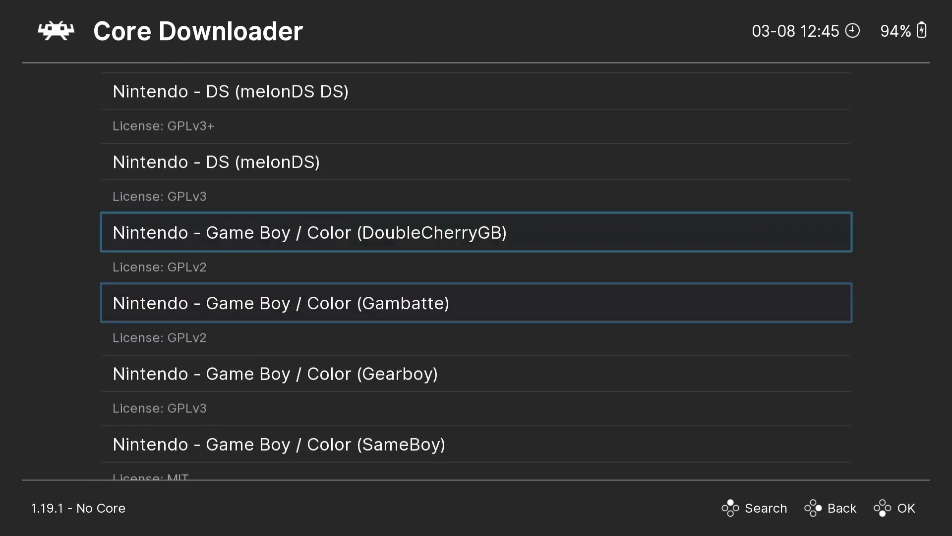
pyautogui.press('Down')
pyautogui.press('Down')
pyautogui.press('Down')
pyautogui.press('Down')
pyautogui.press('Down')
pyautogui.press('Down')
pyautogui.press('Down')
pyautogui.press('Down')
pyautogui.press('Down')
pyautogui.press('Down')
pyautogui.press('Down')
pyautogui.press('Down')
pyautogui.press('Down')
pyautogui.press('Down')
pyautogui.press('Down')
pyautogui.press('Down')
pyautogui.press('Down')
pyautogui.press('Down')
pyautogui.press('Down')
pyautogui.press('Down')
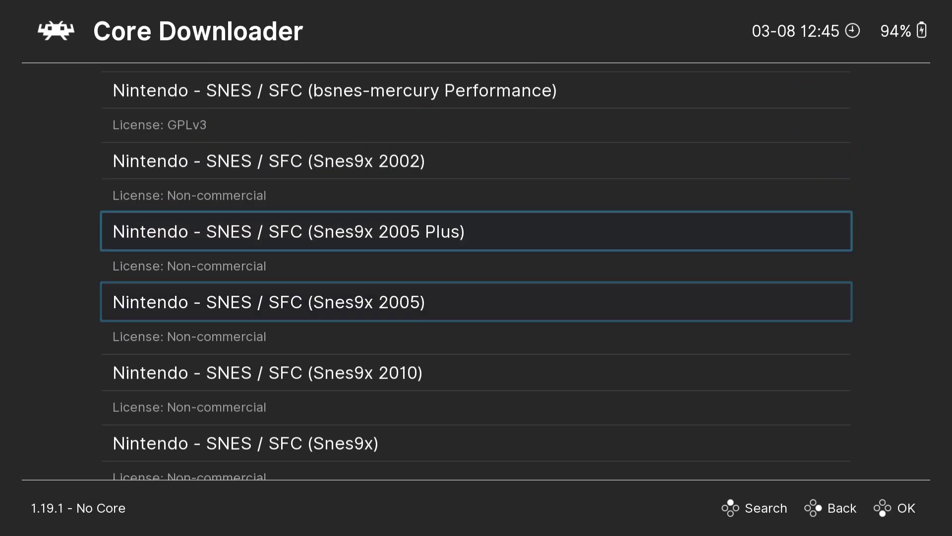
pyautogui.press('Down')
pyautogui.press('Down')
pyautogui.press('Down')
pyautogui.press('Down')
pyautogui.press('Down')
pyautogui.press('Down')
pyautogui.press('Down')
pyautogui.press('Down')
pyautogui.press('Down')
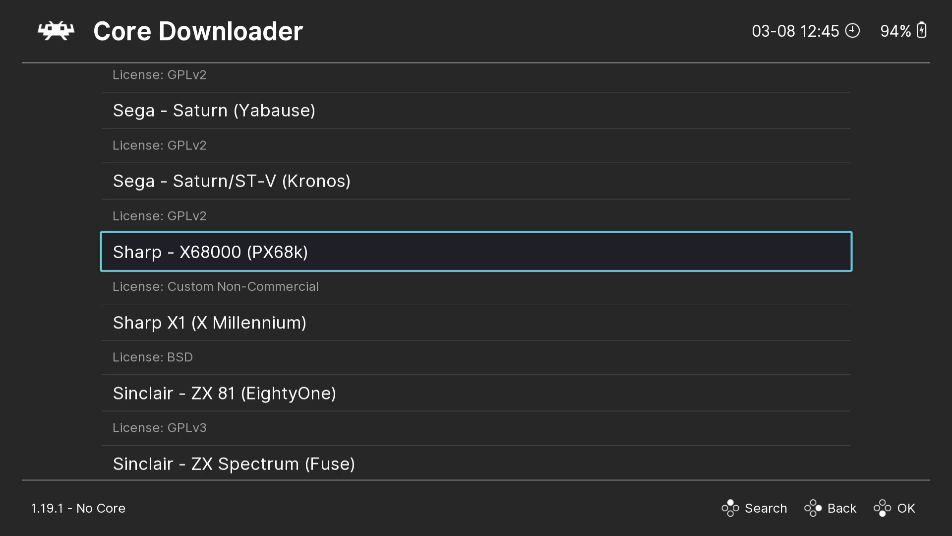
pyautogui.press('Return')
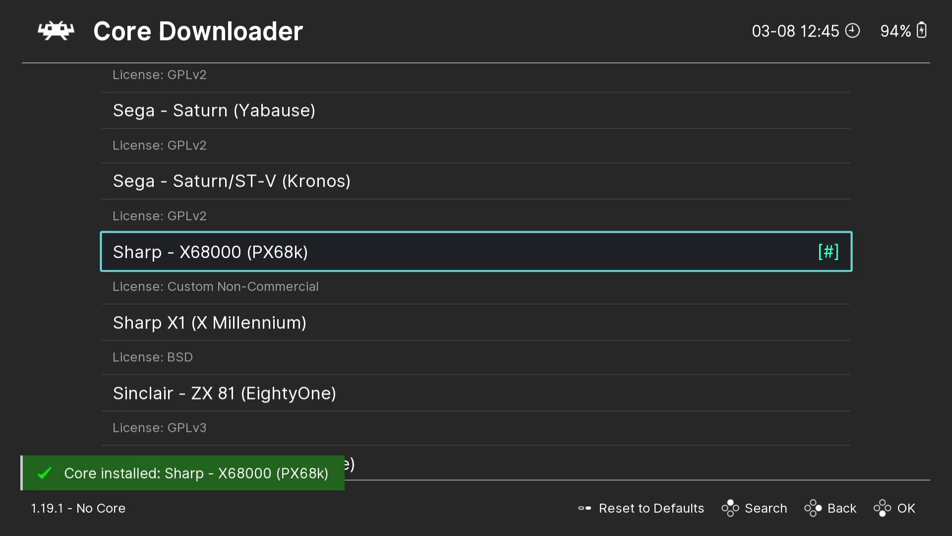
pyautogui.press('BackSpace')
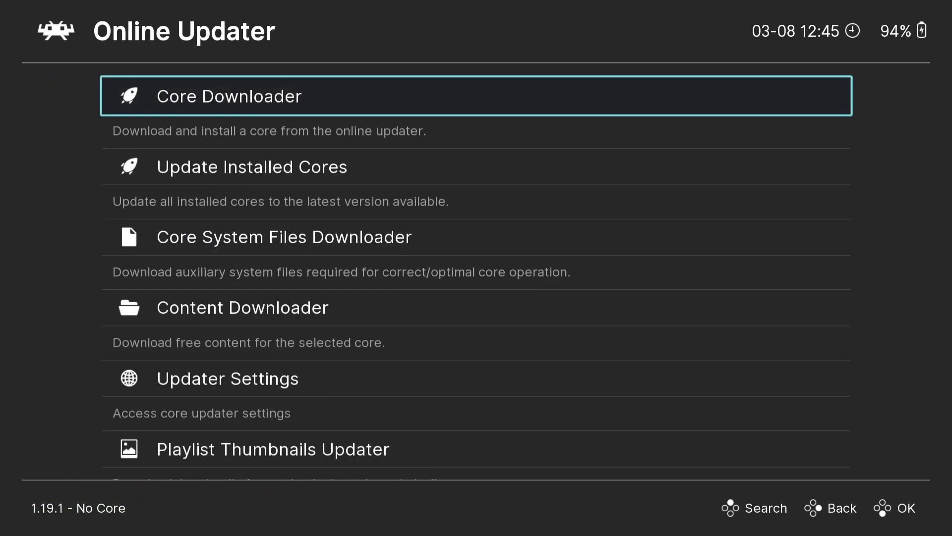
pyautogui.press('BackSpace')
# Save the current configuration to retroarch.cfg via Configuration File.
pyautogui.press('Down')
pyautogui.press('Down')
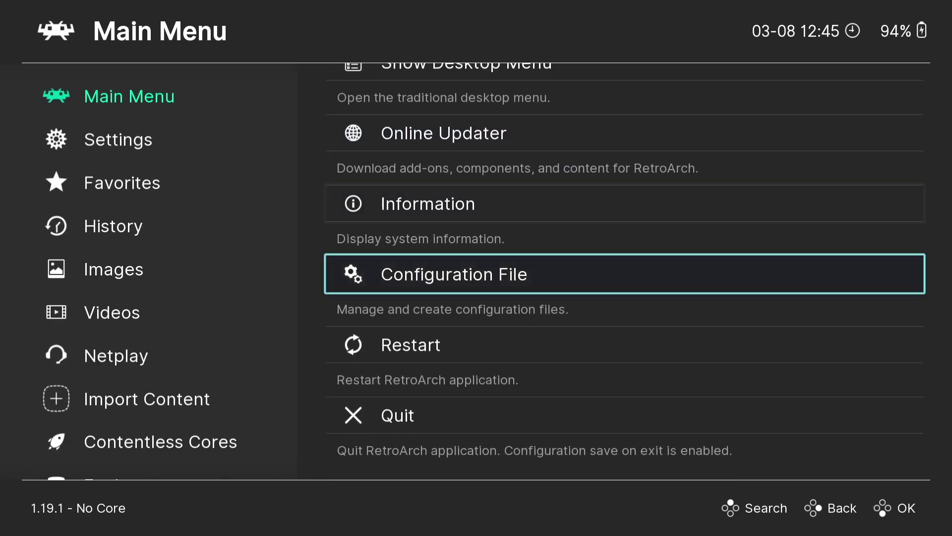
pyautogui.press('Return')
pyautogui.press('Down')
pyautogui.press('Return')
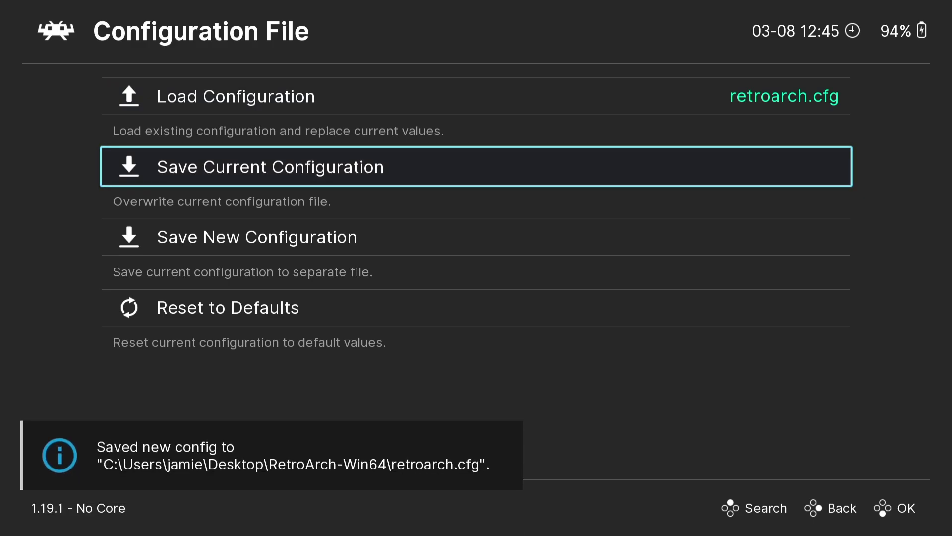
# Return to the Main Menu and quit RetroArch.
pyautogui.press('BackSpace')
pyautogui.press('Down')
pyautogui.press('Down')
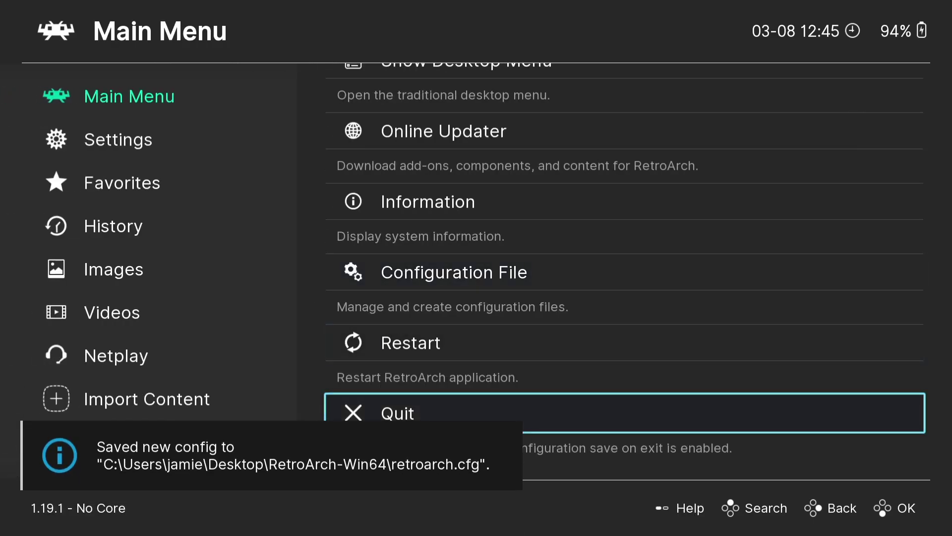
pyautogui.press('Return')
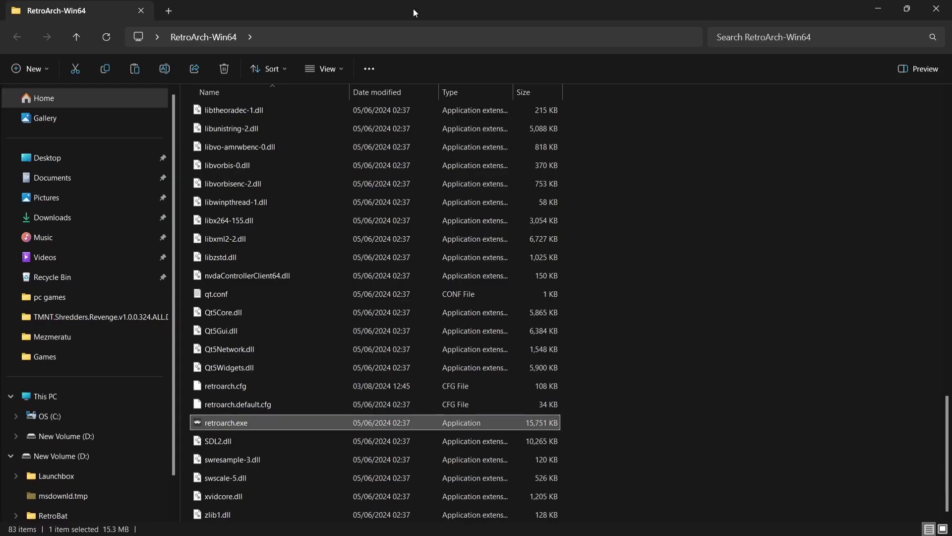
# Make a folder named Keropi inside RetroArch's system folder, then shrink the Explorer window.
pyautogui.click(947, 181)
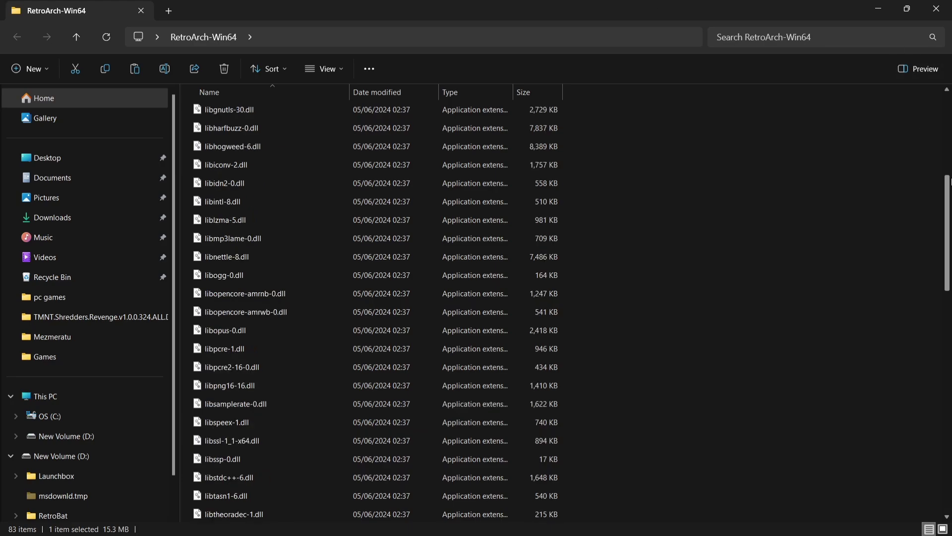
pyautogui.click(950, 181)
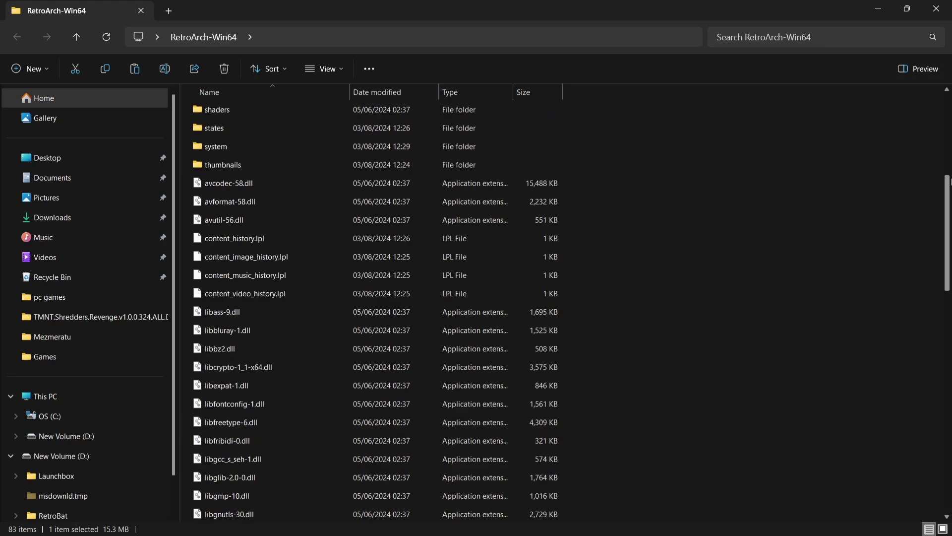
pyautogui.doubleClick(282, 146)
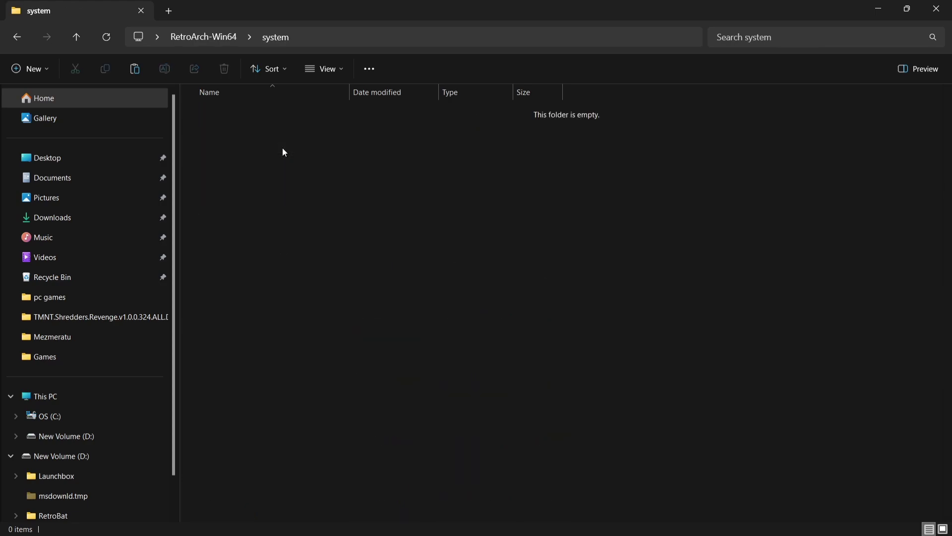
pyautogui.rightClick(284, 151)
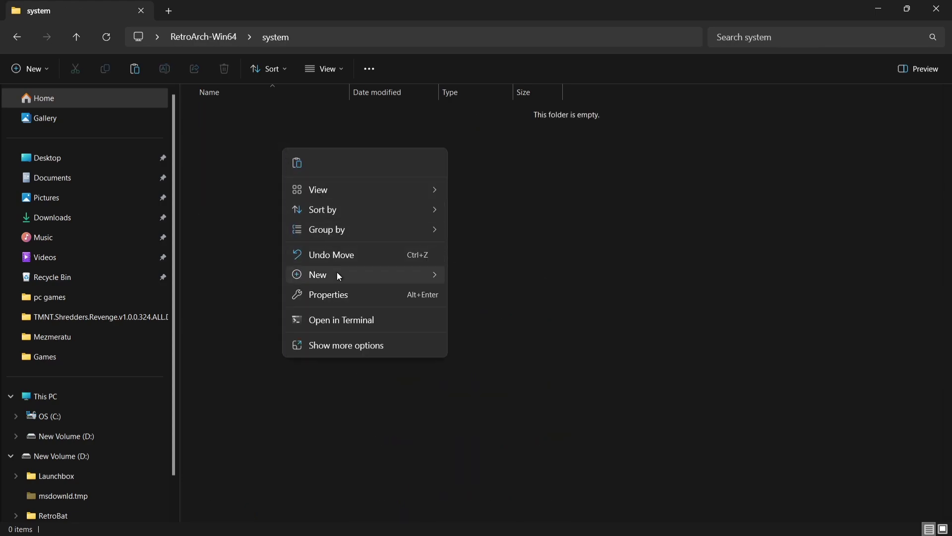
pyautogui.moveTo(432, 278)
pyautogui.click(480, 276)
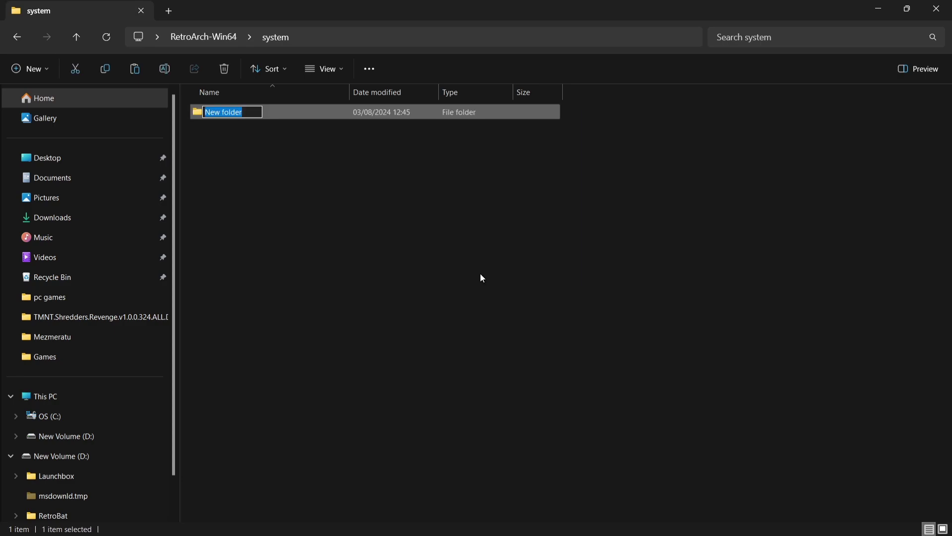
pyautogui.write('Keropi')
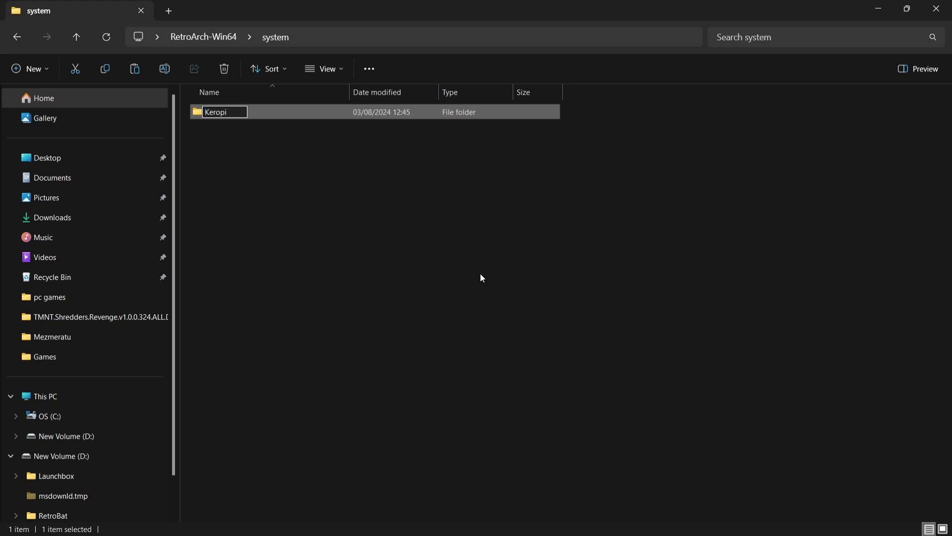
pyautogui.press('Return')
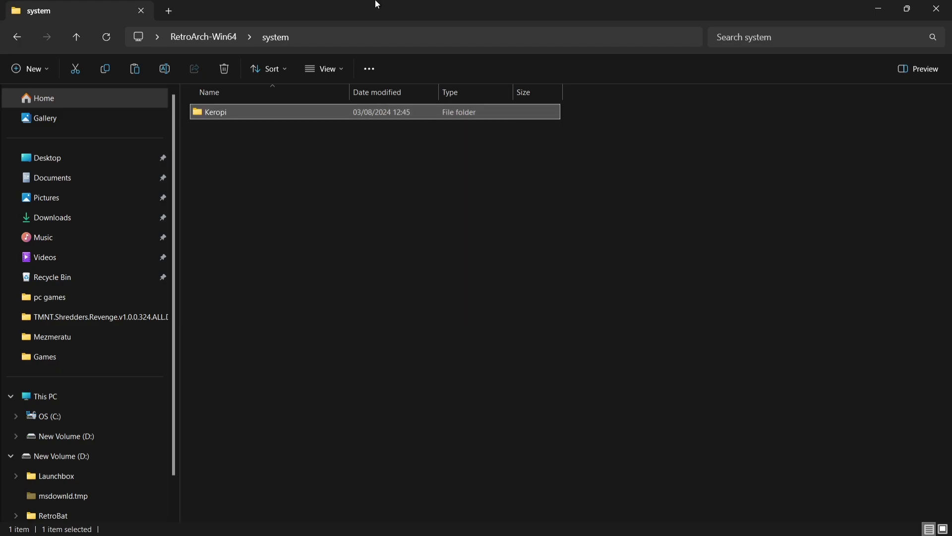
pyautogui.moveTo(378, 4); pyautogui.dragTo(691, 72)
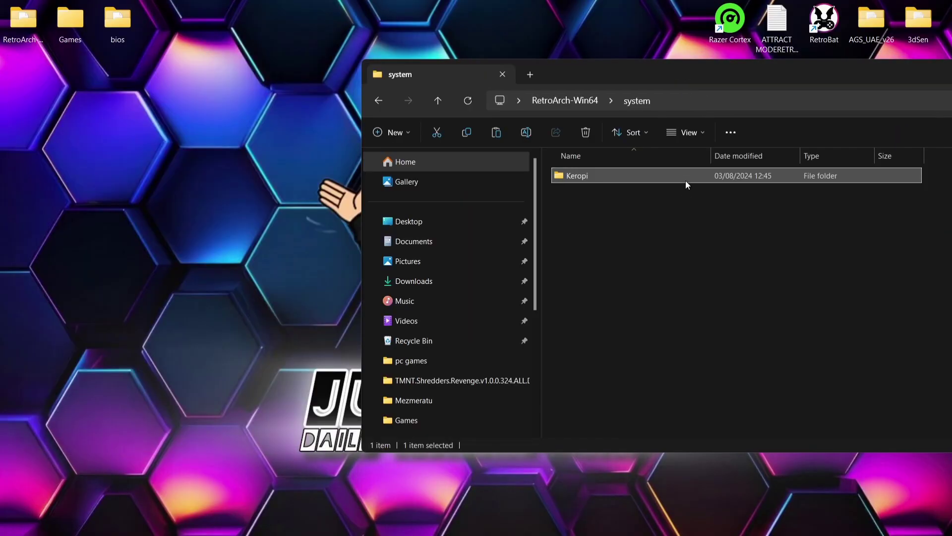
# Move cgrom.dat and the four iplrom .dat files from bios into Keropi, then return to RetroArch-Win64.
pyautogui.doubleClick(594, 176)
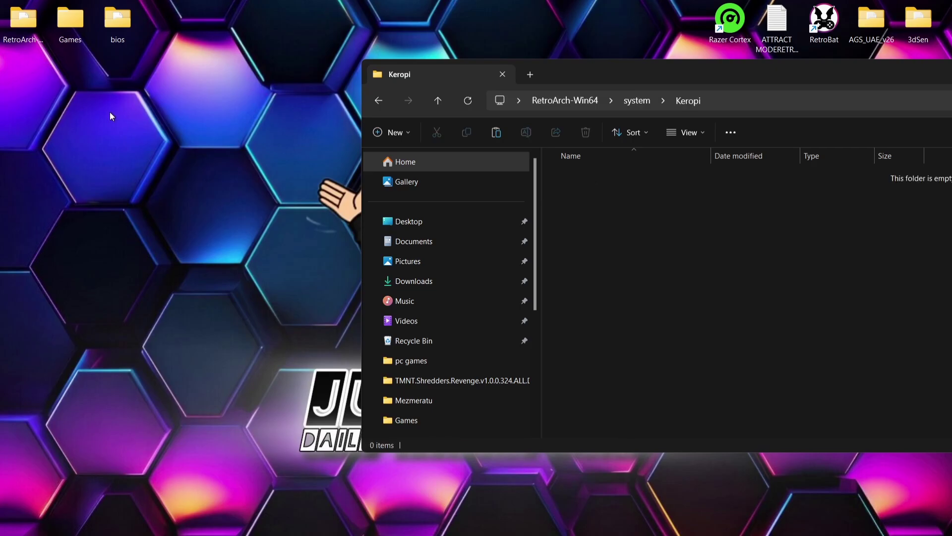
pyautogui.doubleClick(115, 20)
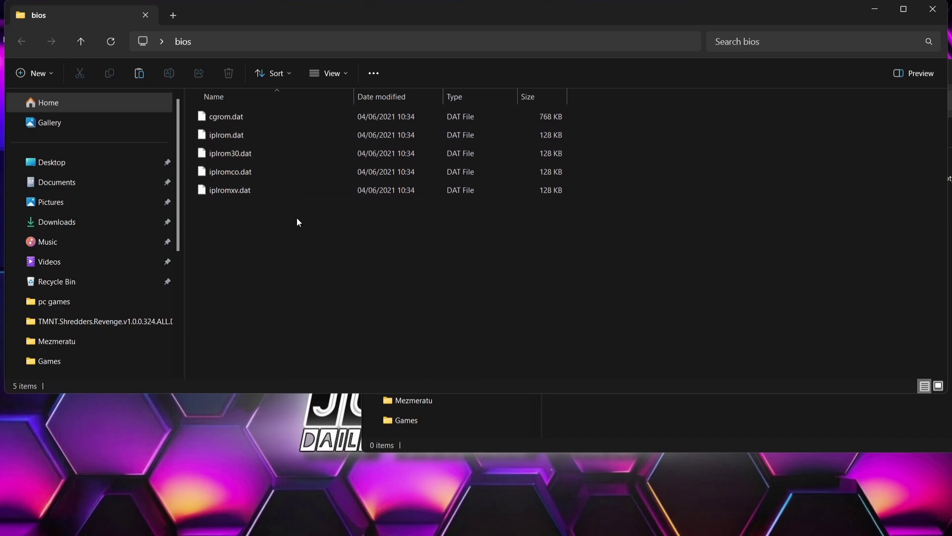
pyautogui.moveTo(297, 221); pyautogui.dragTo(614, 421)
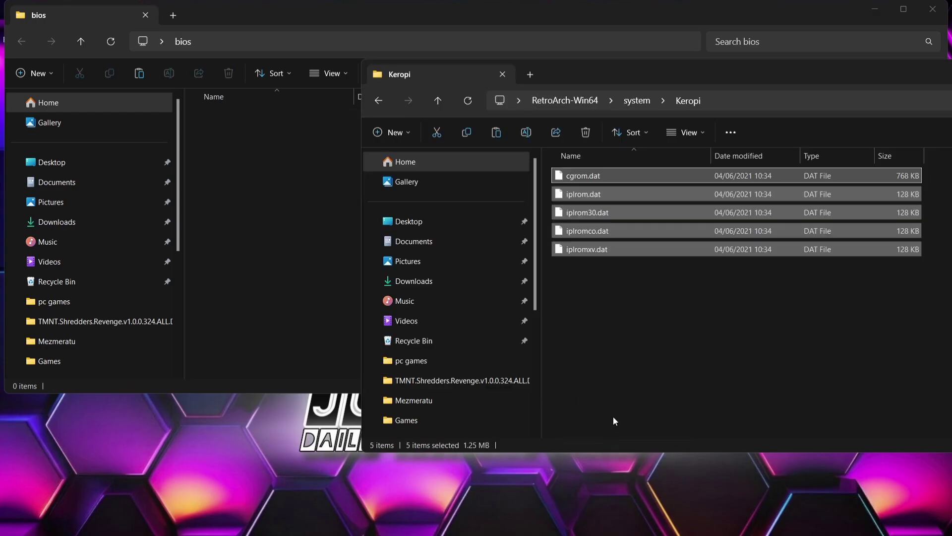
pyautogui.click(932, 9)
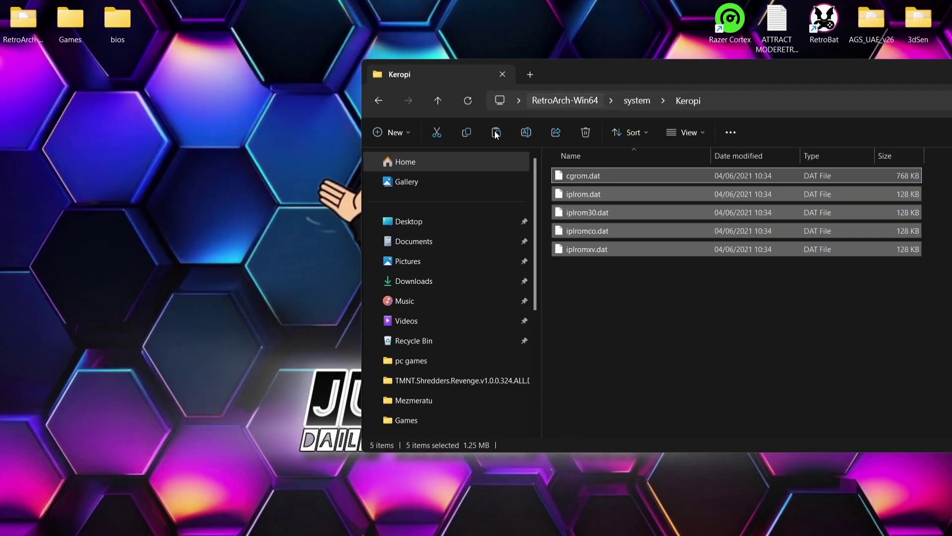
pyautogui.click(385, 104)
pyautogui.click(384, 102)
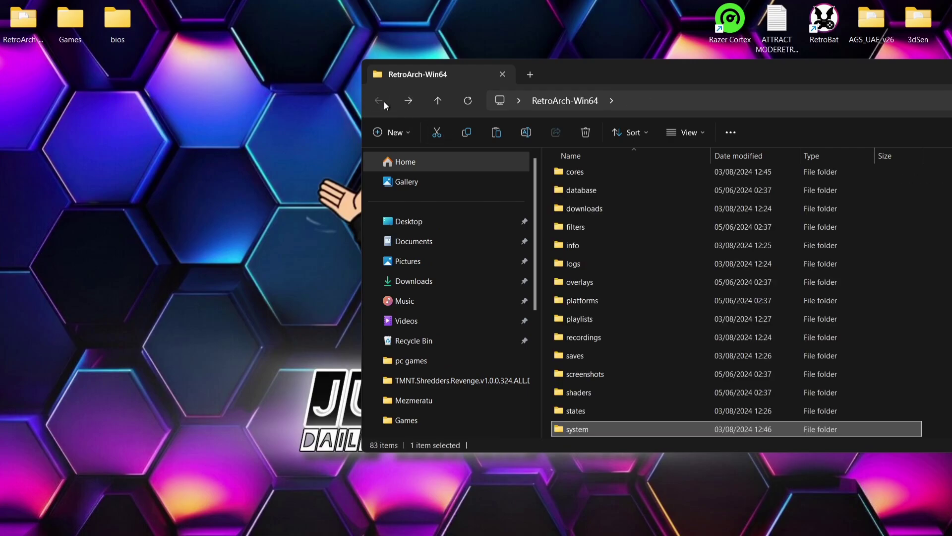
pyautogui.doubleClick(63, 26)
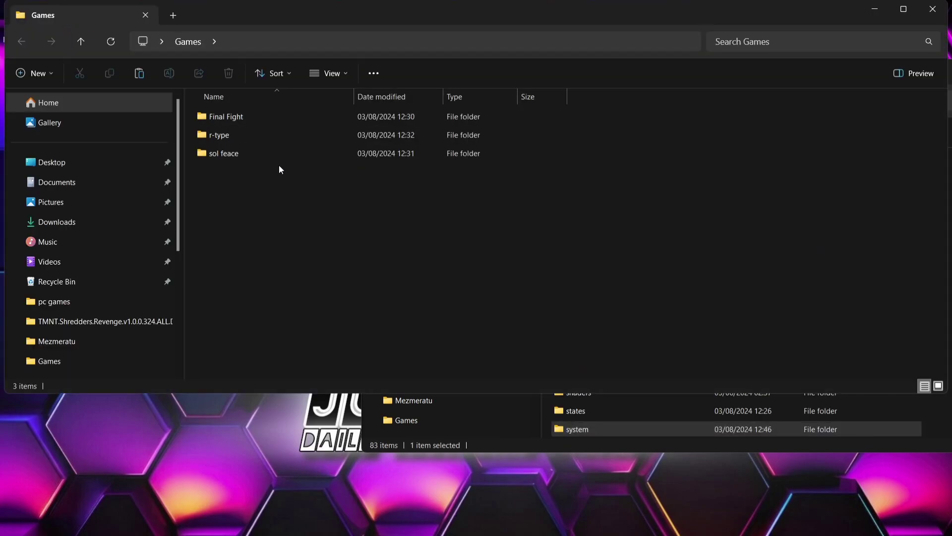
pyautogui.doubleClick(238, 118)
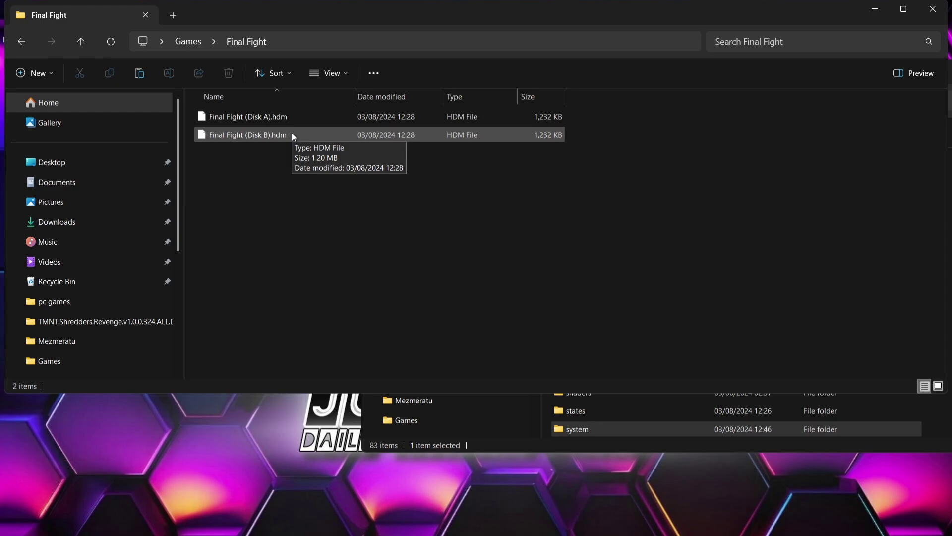
pyautogui.click(932, 9)
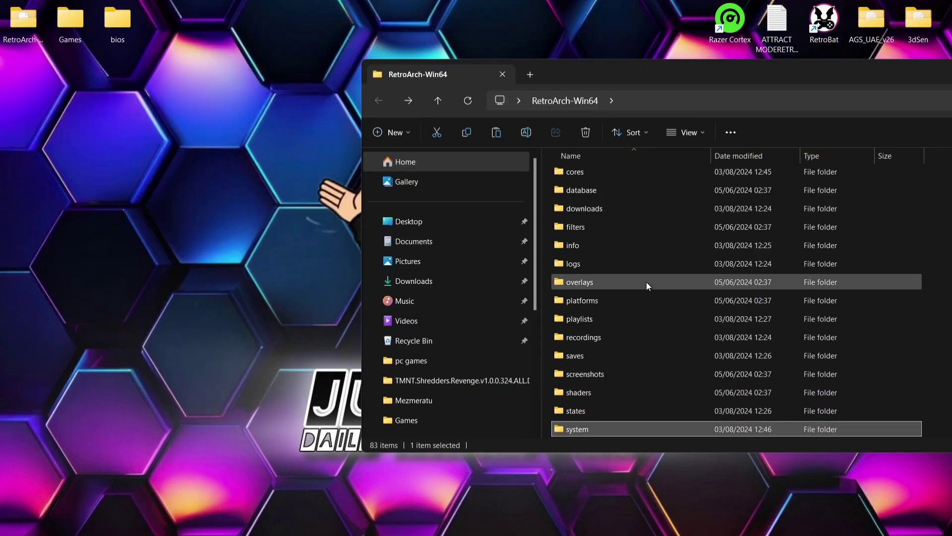
# Make a new folder named roms in RetroArch-Win64 and open it.
pyautogui.click(547, 270)
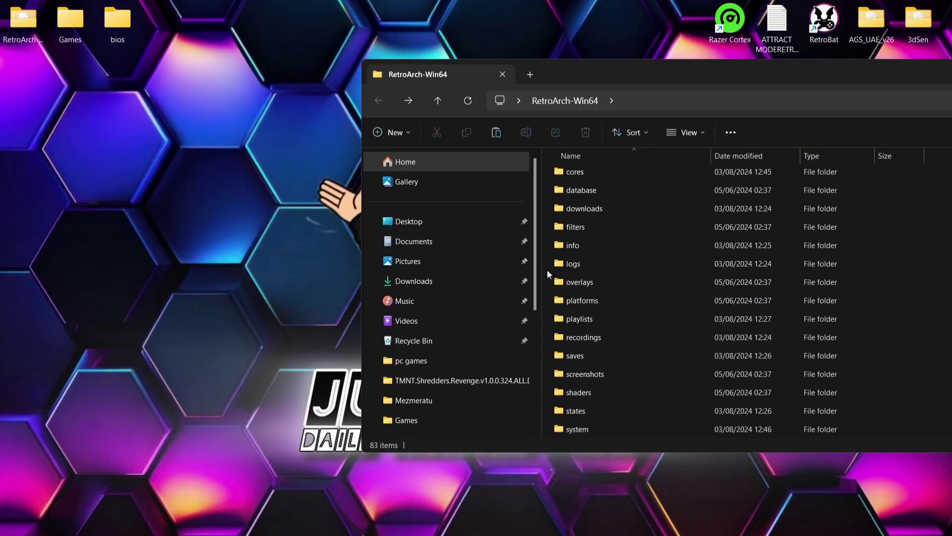
pyautogui.rightClick(547, 269)
pyautogui.moveTo(591, 397)
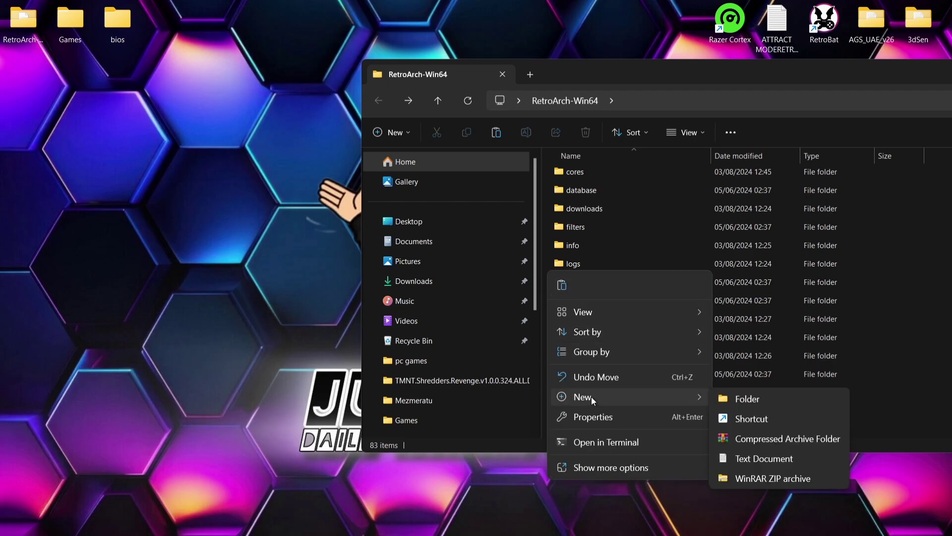
pyautogui.click(731, 398)
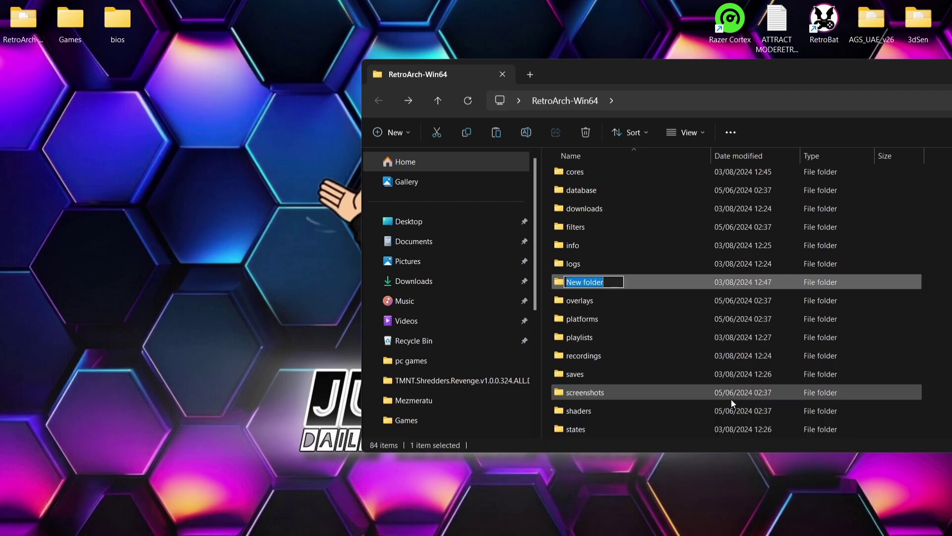
pyautogui.write('roms')
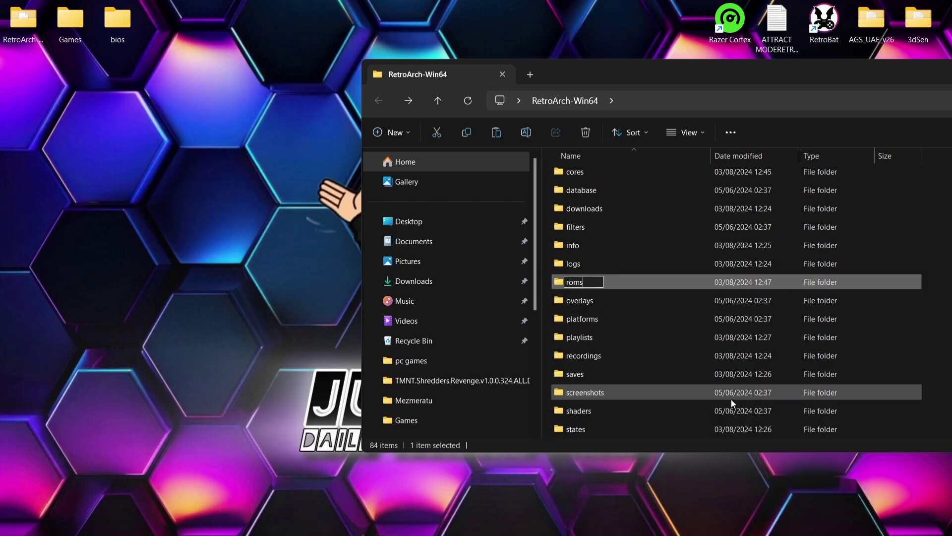
pyautogui.press('Return')
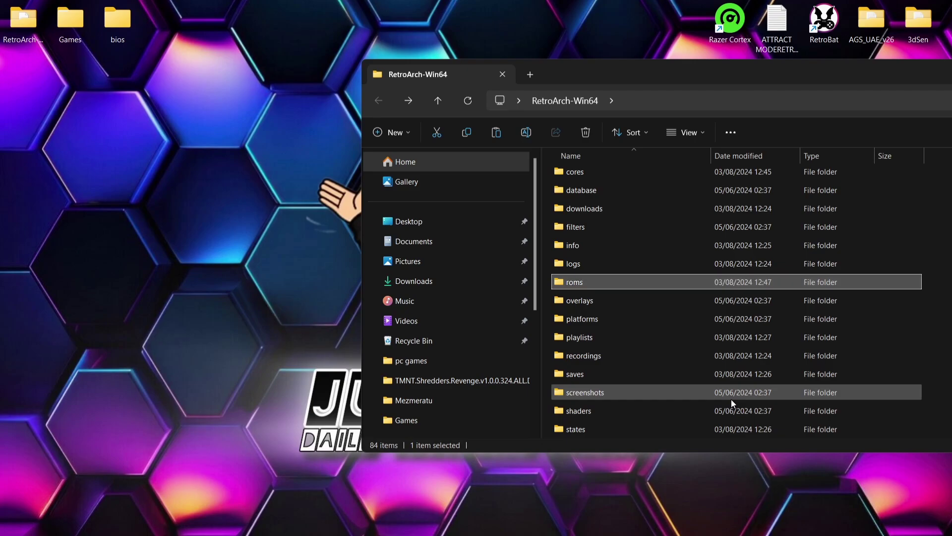
pyautogui.doubleClick(606, 281)
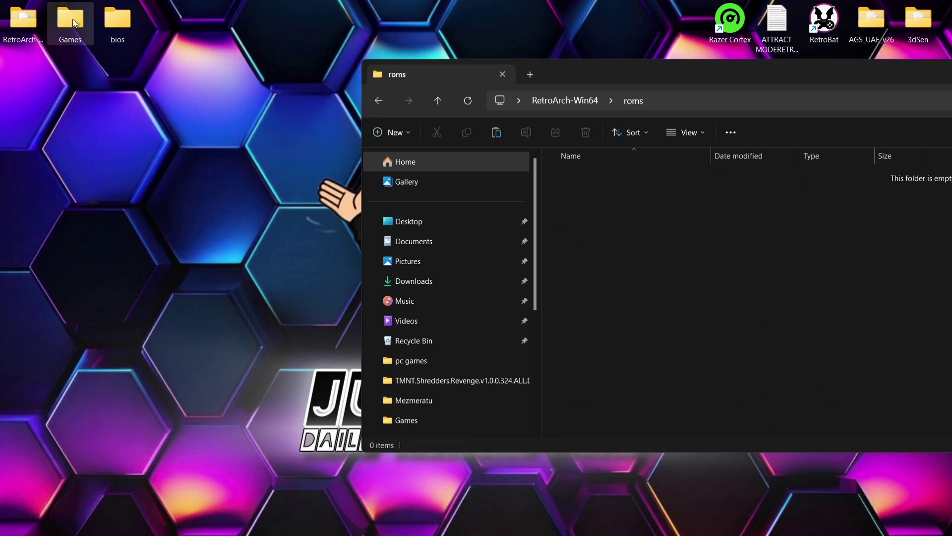
# Move the desktop Games folder into roms, rename it Sharp, and return to RetroArch-Win64.
pyautogui.moveTo(73, 19); pyautogui.dragTo(612, 215)
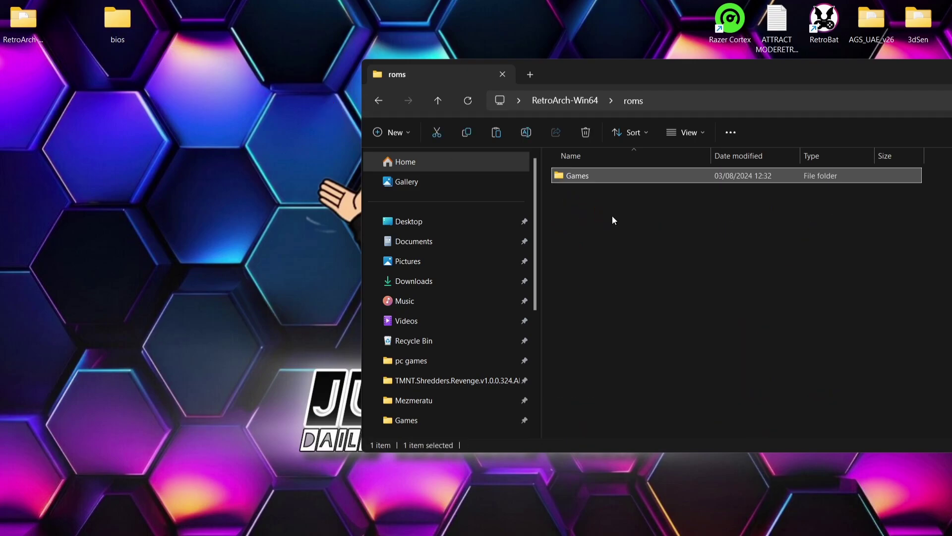
pyautogui.rightClick(585, 176)
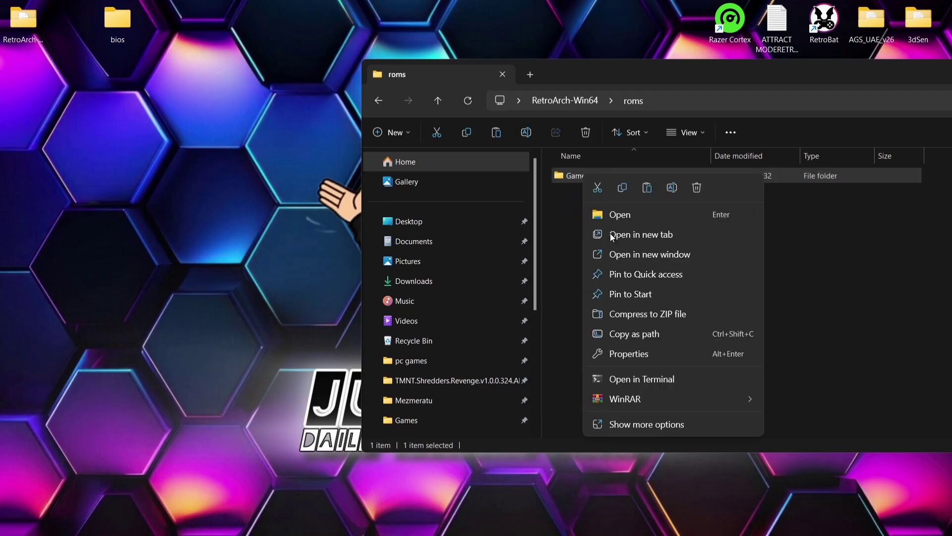
pyautogui.click(633, 424)
pyautogui.click(637, 509)
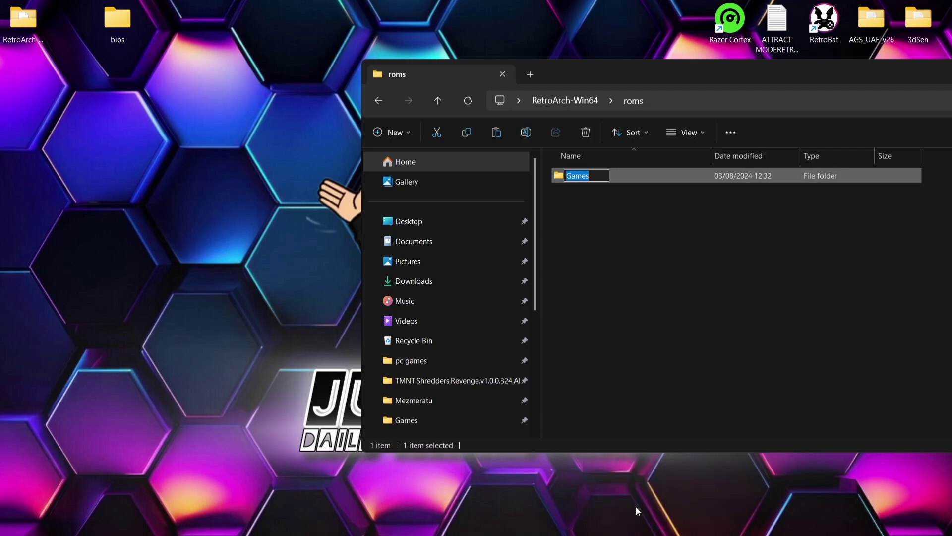
pyautogui.write('Sharp')
pyautogui.press('Return')
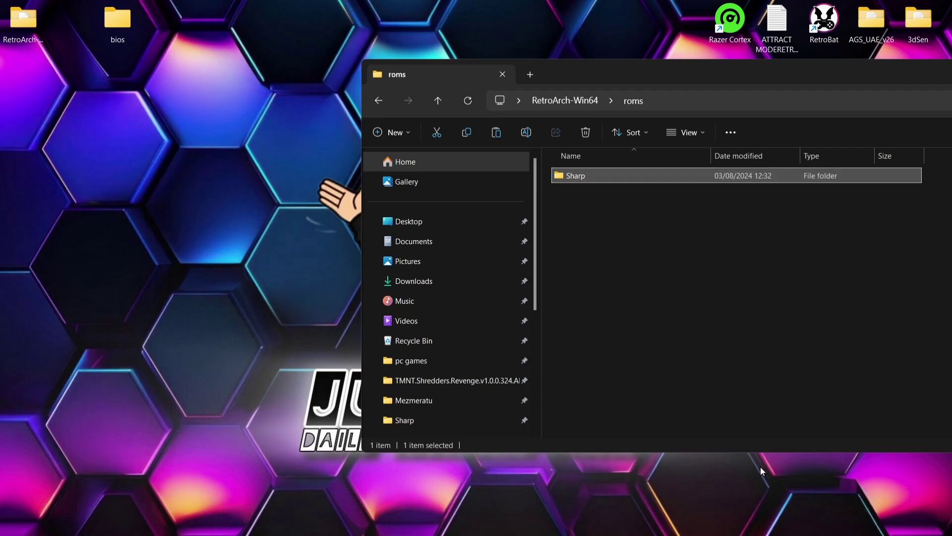
pyautogui.doubleClick(598, 71)
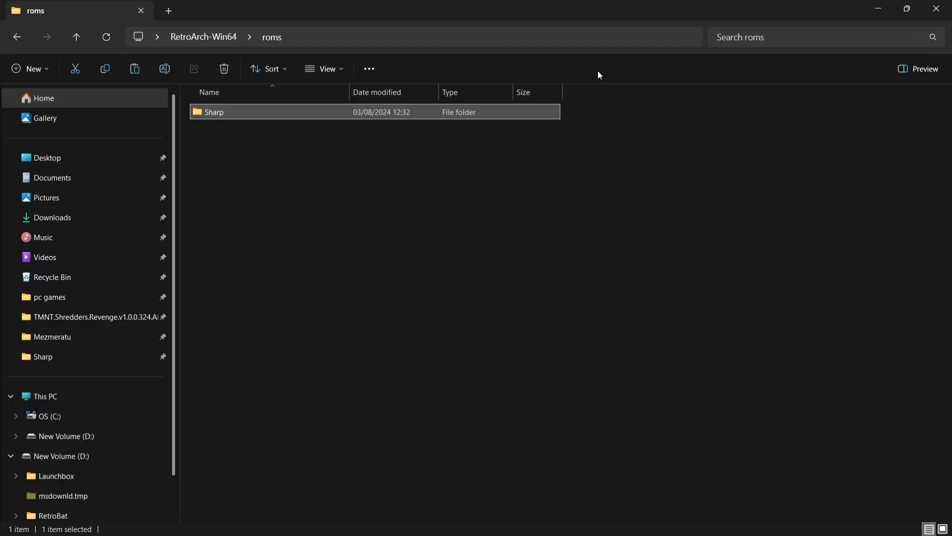
pyautogui.click(23, 41)
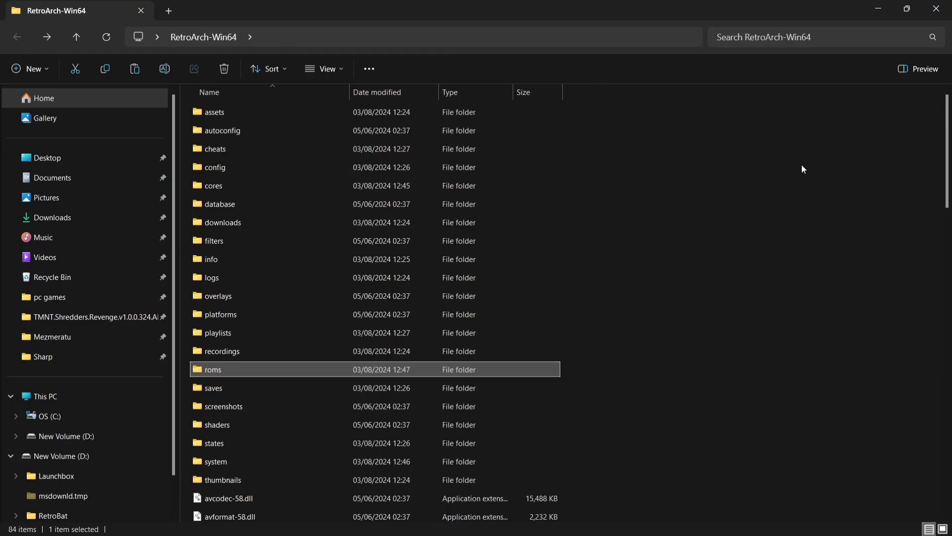
# Relaunch retroarch.exe and open Import Content > Manual Scan.
pyautogui.moveTo(948, 149); pyautogui.dragTo(948, 476)
pyautogui.doubleClick(388, 420)
pyautogui.press('Left')
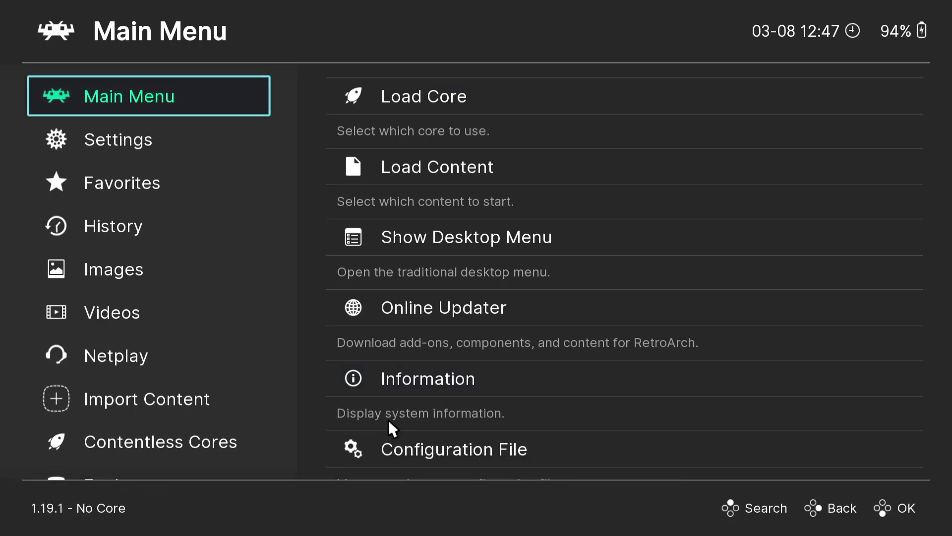
pyautogui.press('Down')
pyautogui.press('Down')
pyautogui.press('Down')
pyautogui.press('Down')
pyautogui.press('Down')
pyautogui.press('Down')
pyautogui.press('Down')
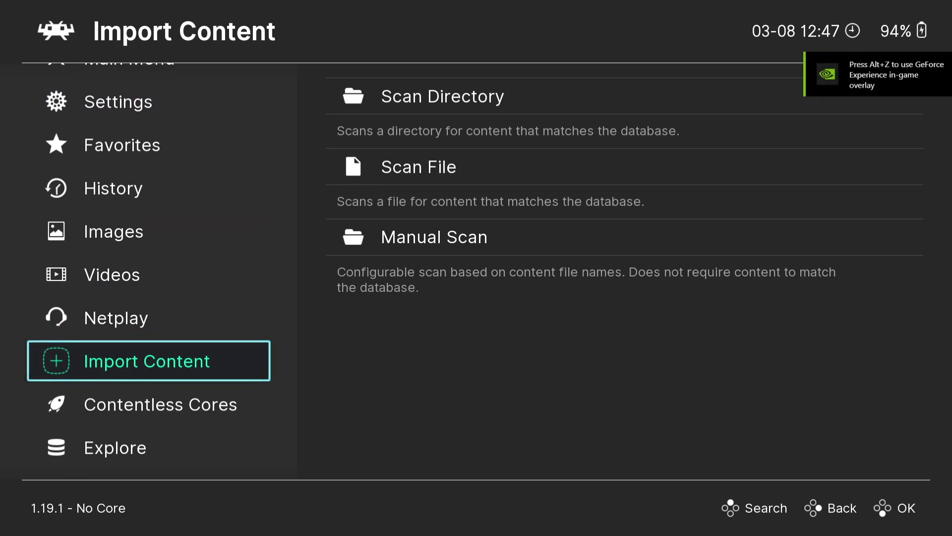
pyautogui.press('Down')
pyautogui.press('Down')
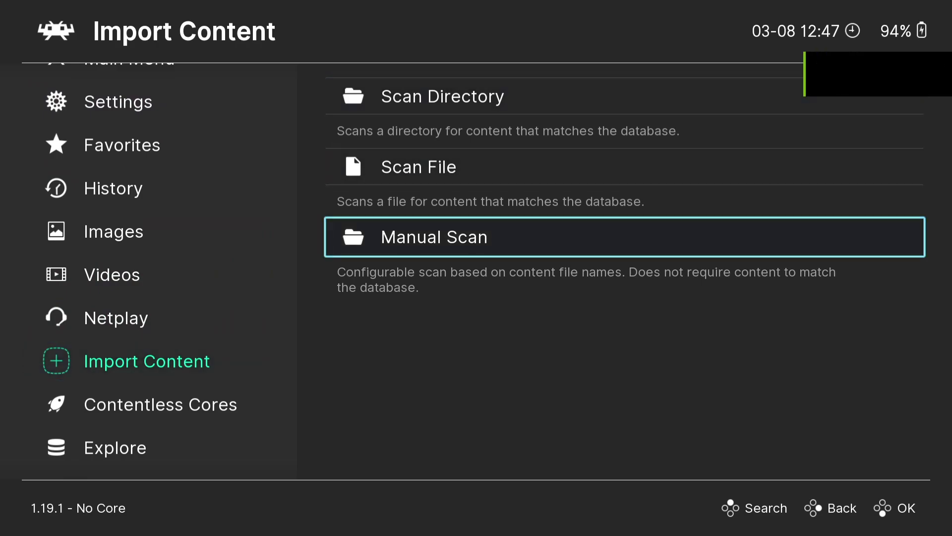
pyautogui.press('Return')
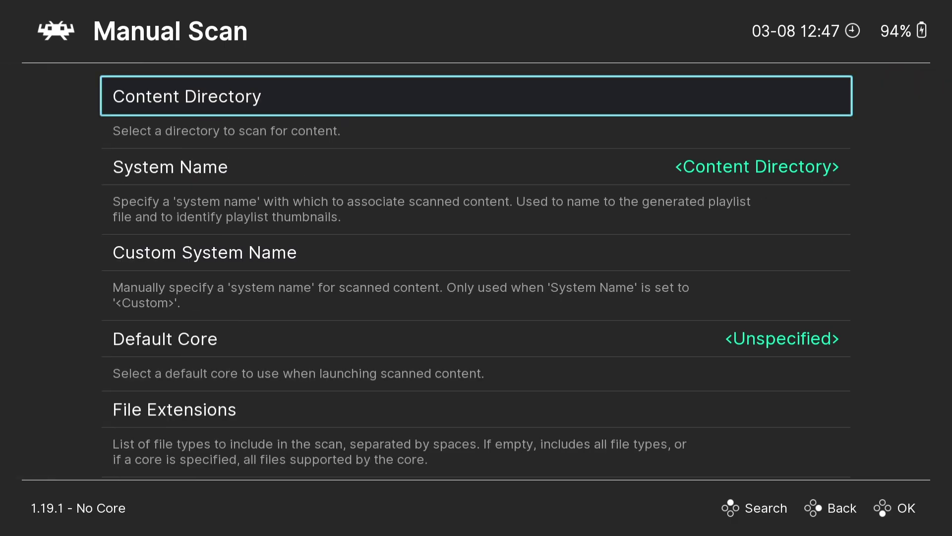
# Browse the Content Directory picker through C:\ > Users > the user folder > Desktop.
pyautogui.press('Return')
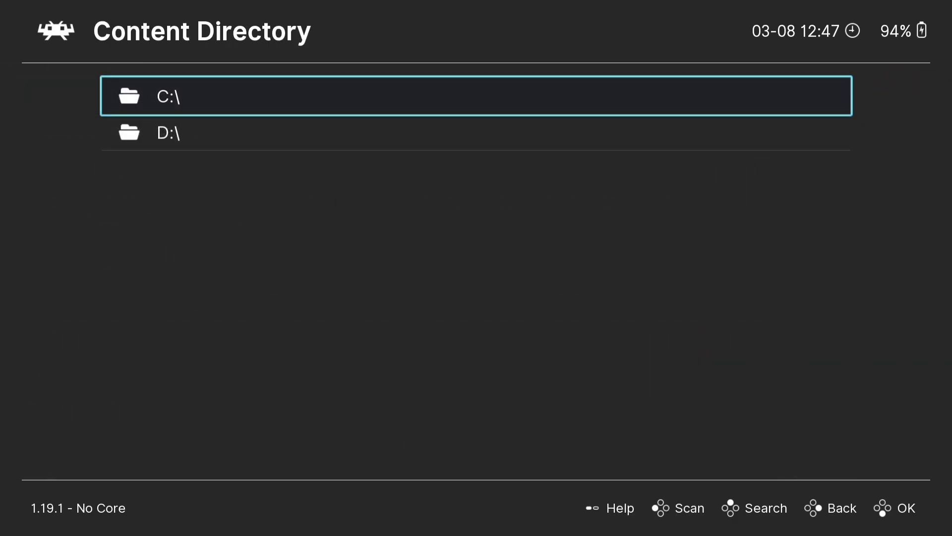
pyautogui.press('Return')
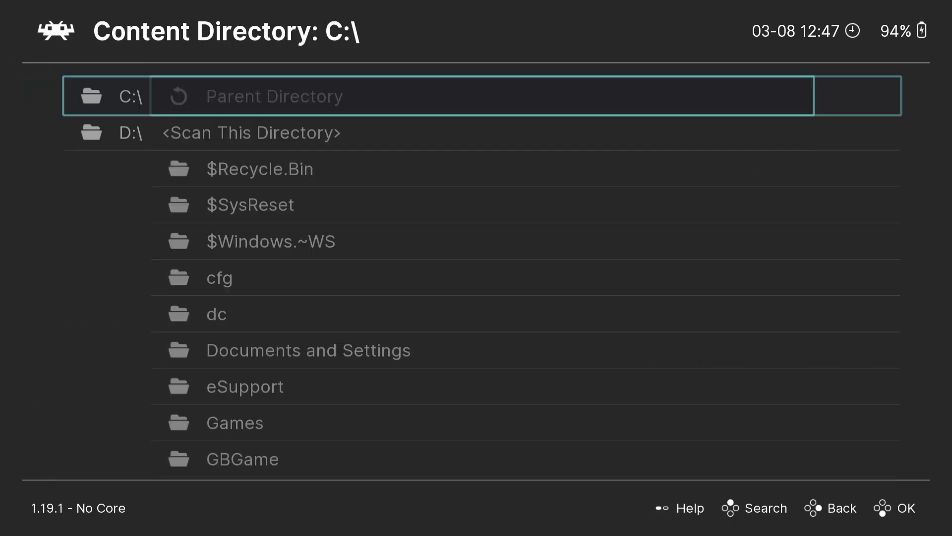
pyautogui.press('Up')
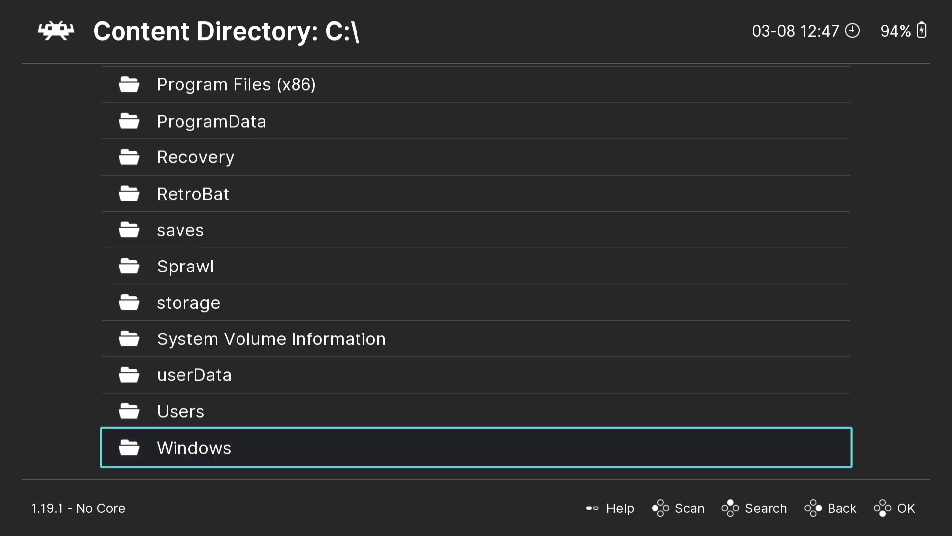
pyautogui.press('Up')
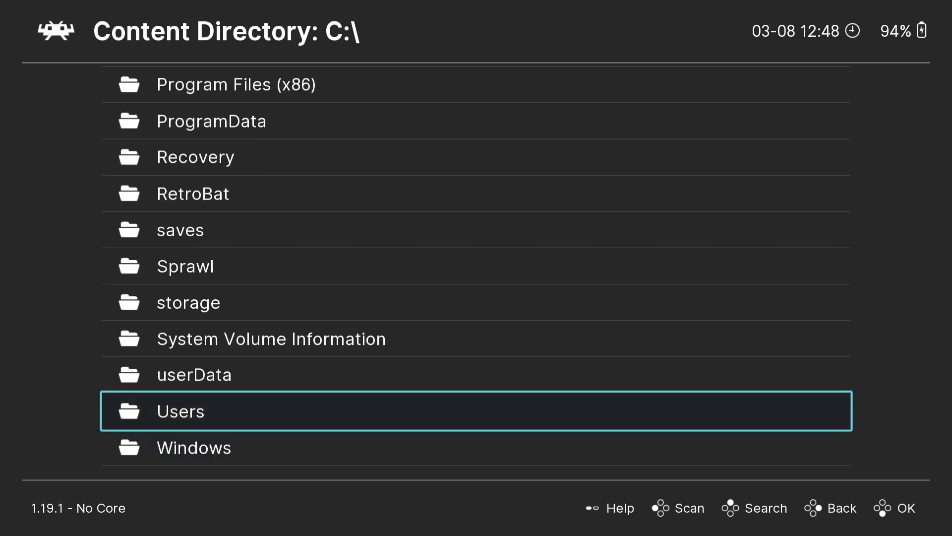
pyautogui.press('Return')
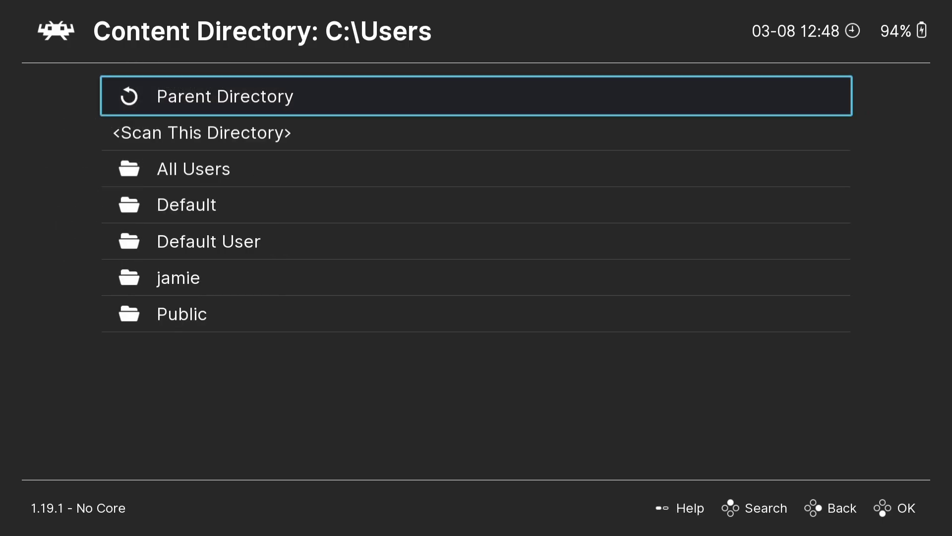
pyautogui.press('Down')
pyautogui.press('Down')
pyautogui.press('Down')
pyautogui.press('Down')
pyautogui.press('Down')
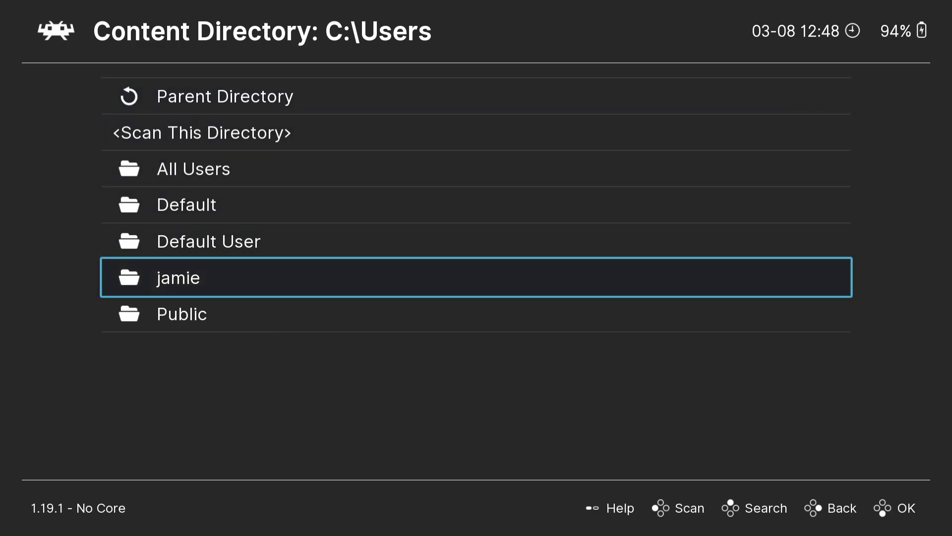
pyautogui.press('Return')
pyautogui.press('Down')
pyautogui.press('Down')
pyautogui.press('Down')
pyautogui.press('Down')
pyautogui.press('Down')
pyautogui.press('Down')
pyautogui.press('Down')
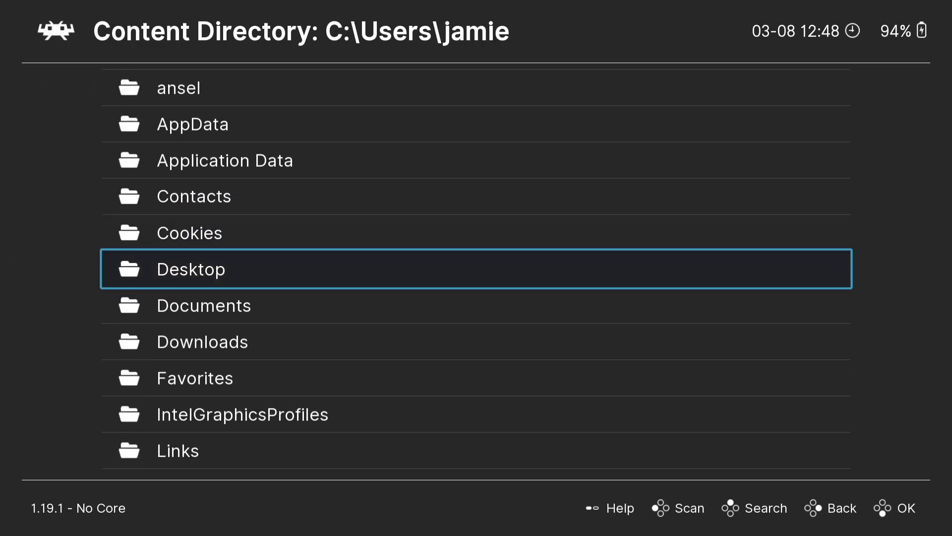
pyautogui.press('Return')
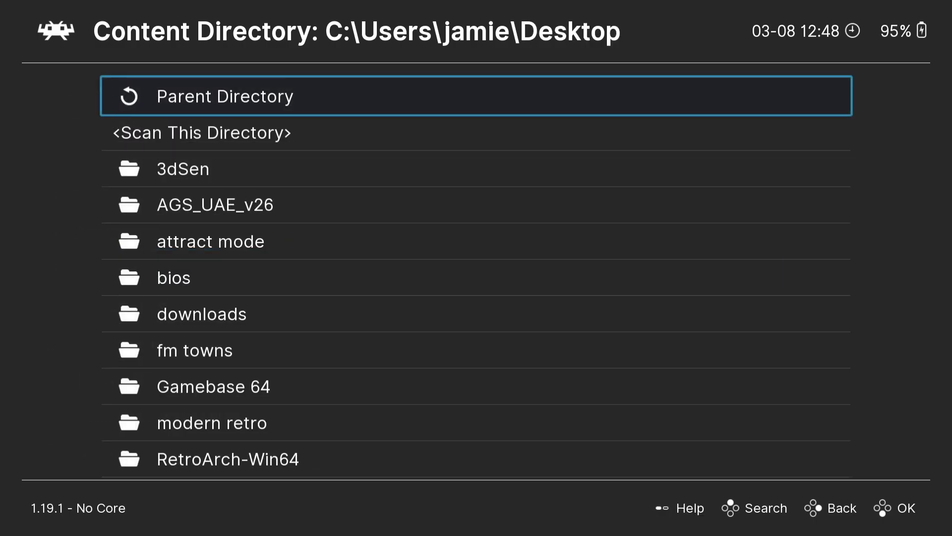
# Choose RetroArch-Win64\roms\Sharp as the Content Directory with <Scan This Directory>.
pyautogui.press('Down')
pyautogui.press('Down')
pyautogui.press('Down')
pyautogui.press('Down')
pyautogui.press('Down')
pyautogui.press('Down')
pyautogui.press('Down')
pyautogui.press('Down')
pyautogui.press('Down')
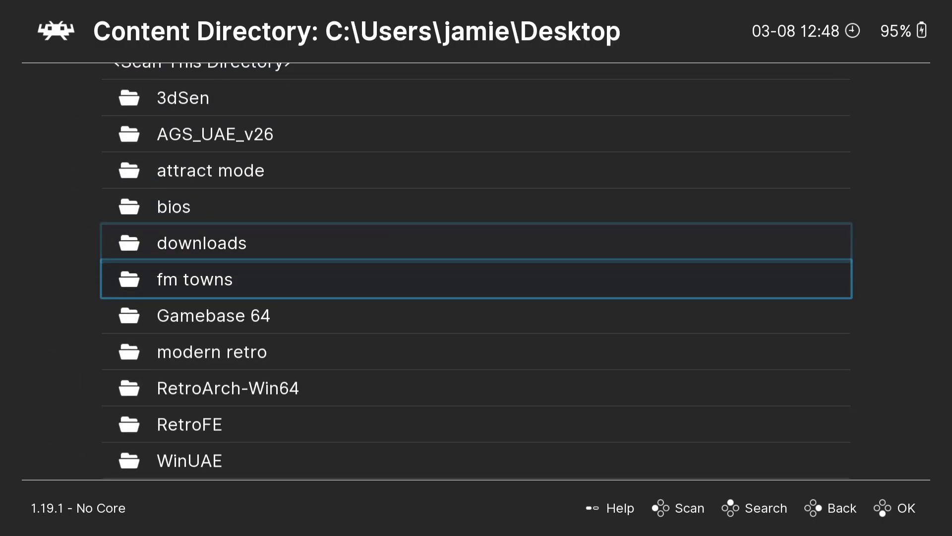
pyautogui.press('Return')
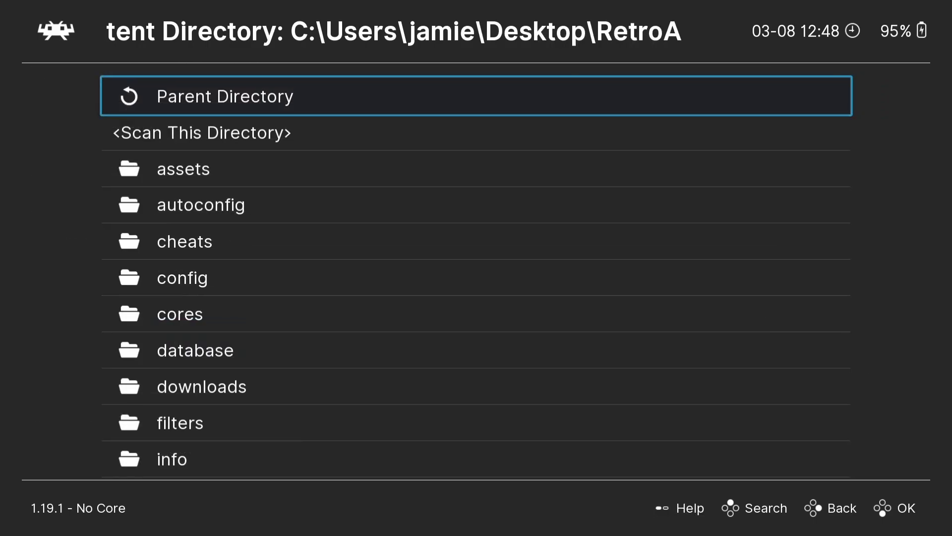
pyautogui.press('Down')
pyautogui.press('Down')
pyautogui.press('Down')
pyautogui.press('Down')
pyautogui.press('Down')
pyautogui.press('Down')
pyautogui.press('Down')
pyautogui.press('Down')
pyautogui.press('Down')
pyautogui.press('Down')
pyautogui.press('Down')
pyautogui.press('Down')
pyautogui.press('Down')
pyautogui.press('Down')
pyautogui.press('Down')
pyautogui.press('Down')
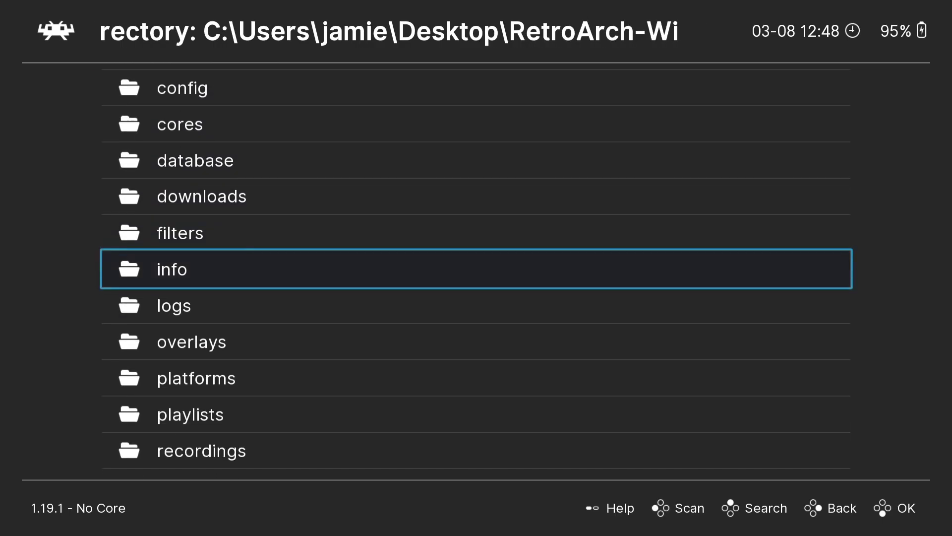
pyautogui.press('Return')
pyautogui.press('Down')
pyautogui.press('Down')
pyautogui.press('Return')
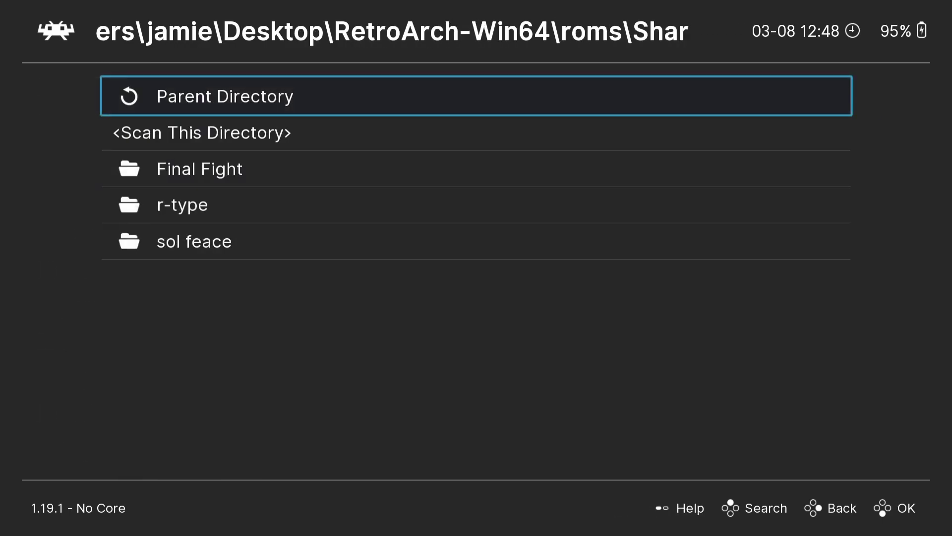
pyautogui.press('Down')
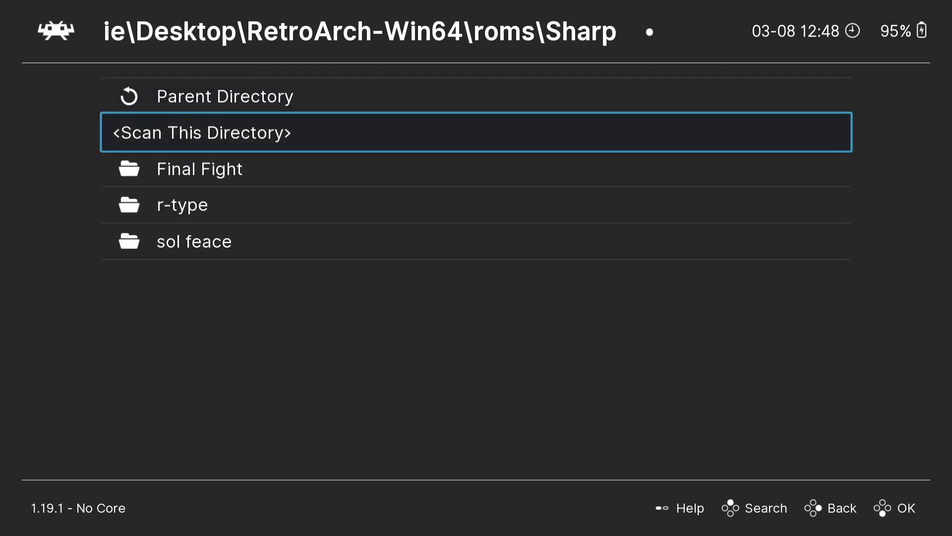
pyautogui.press('Return')
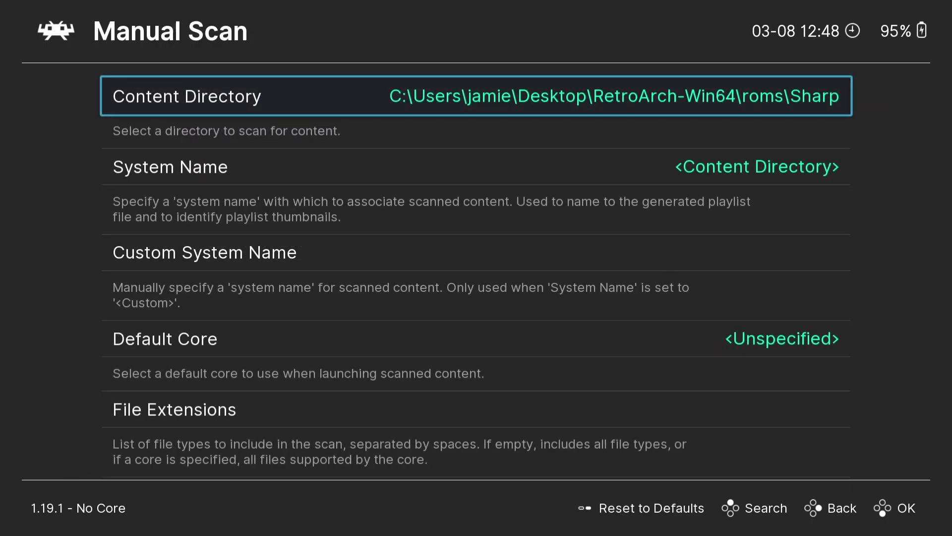
# Start the manual scan of the Sharp folder and go to the new six-title Sharp playlist.
pyautogui.press('Up')
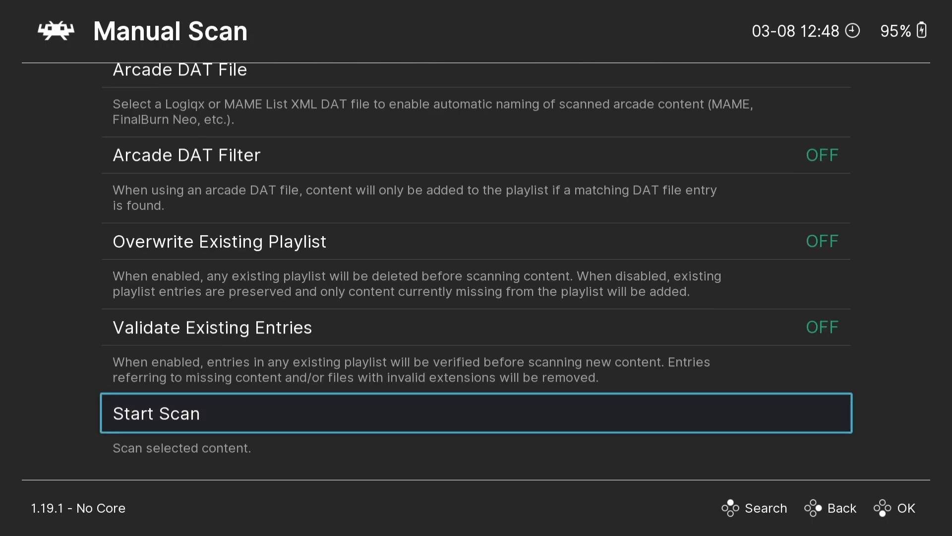
pyautogui.press('Return')
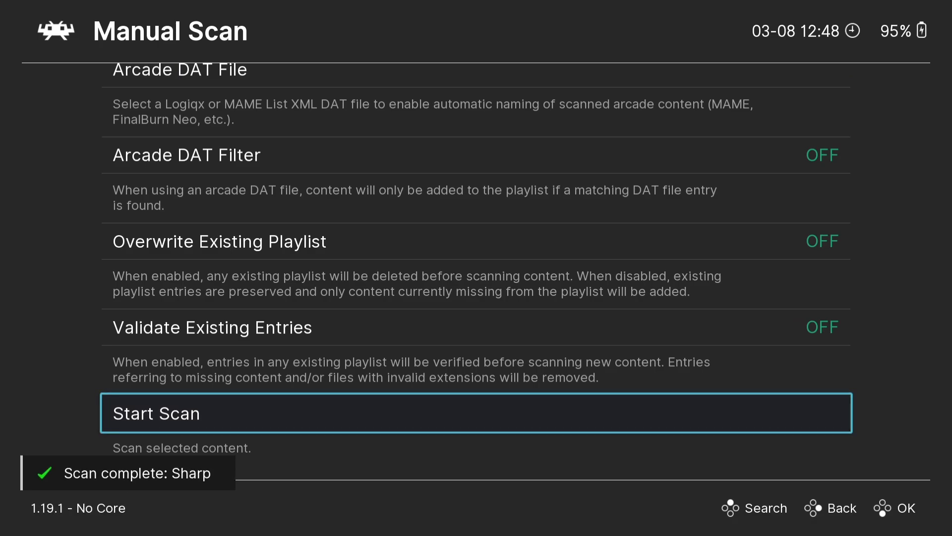
pyautogui.press('BackSpace')
pyautogui.press('Left')
pyautogui.press('Down')
pyautogui.press('Down')
pyautogui.press('Down')
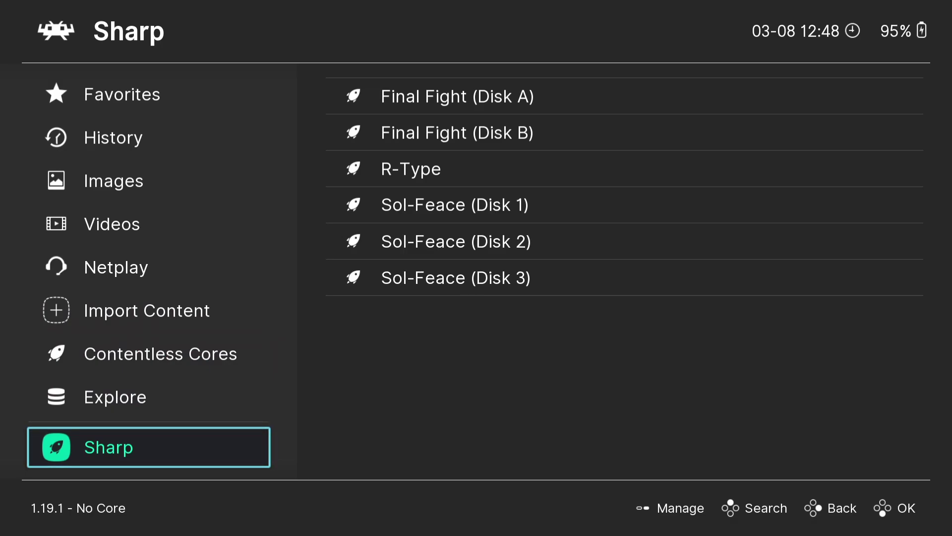
# Associate Final Fight (Disk A) with the Sharp - X68000 (PX68k) core, returning to Run.
pyautogui.press('Right')
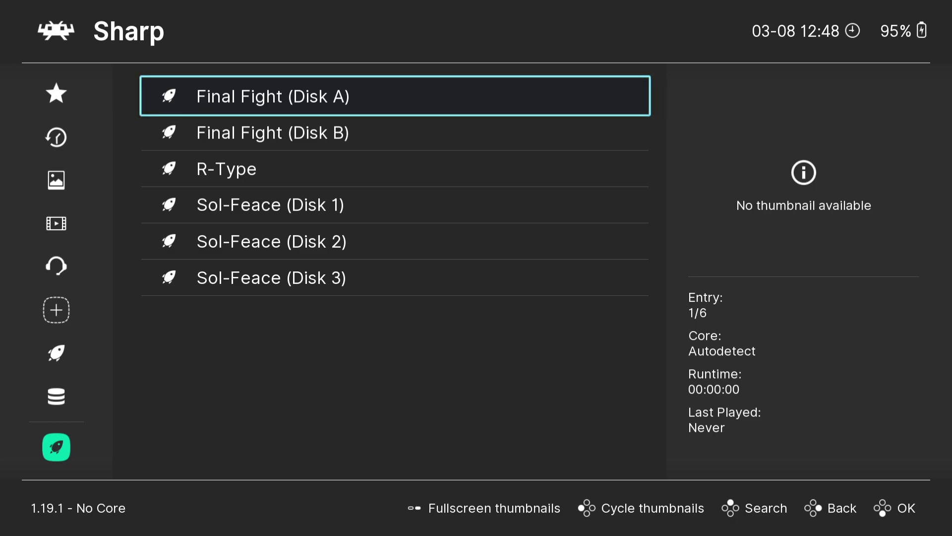
pyautogui.press('Return')
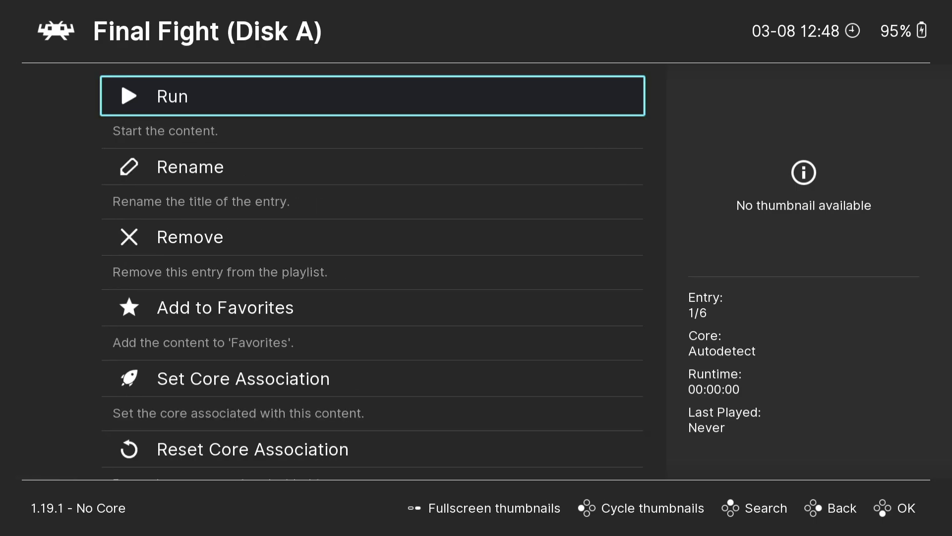
pyautogui.press('Down')
pyautogui.press('Down')
pyautogui.press('Down')
pyautogui.press('Down')
pyautogui.press('Return')
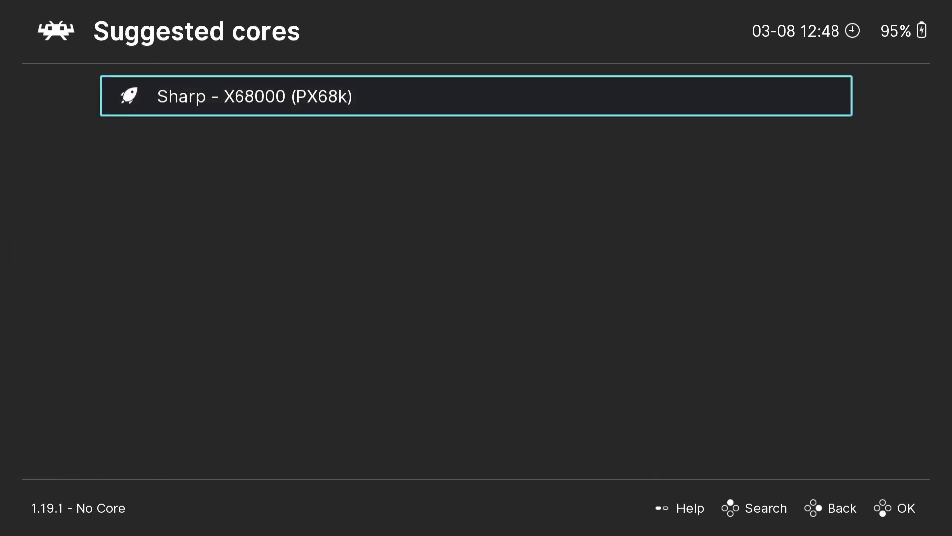
pyautogui.press('Return')
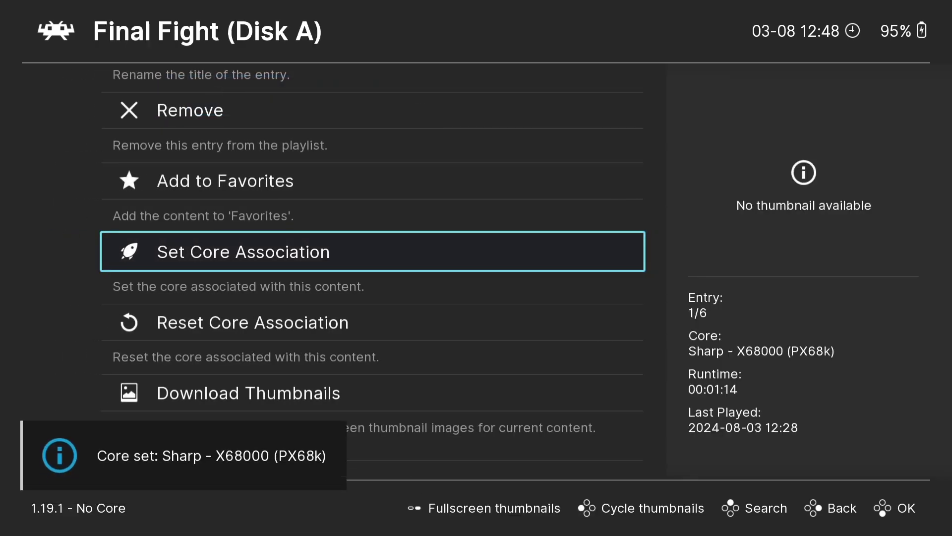
pyautogui.press('Up')
pyautogui.press('Up')
pyautogui.press('Up')
pyautogui.press('Up')
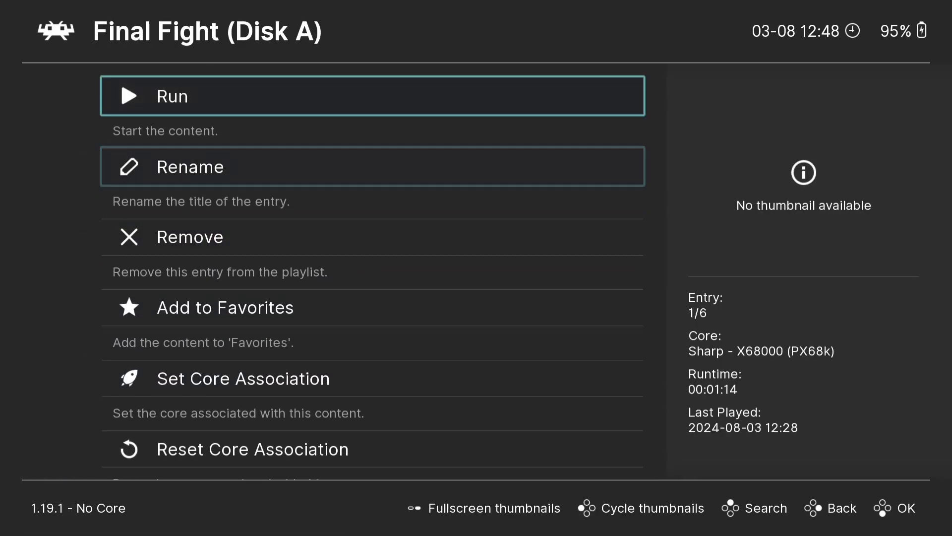